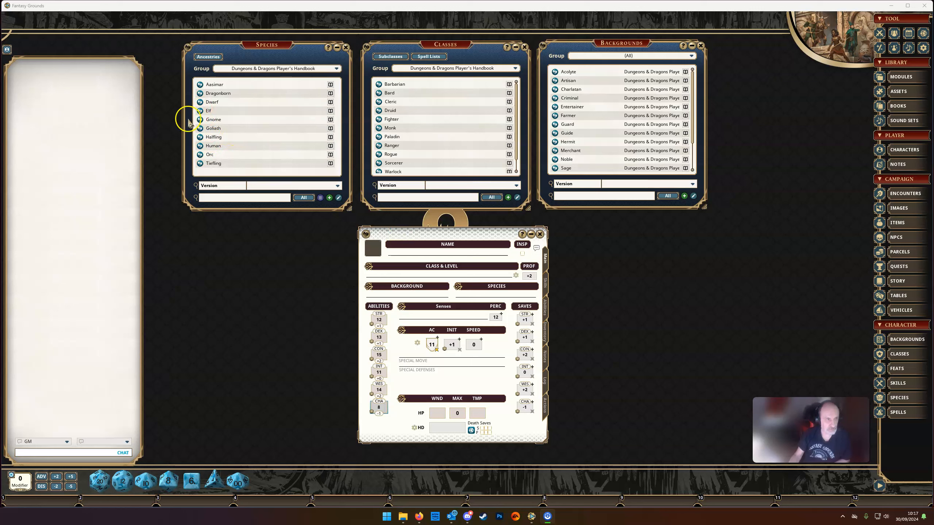
# Review the Dwarf species description, including its creature type, size, speed and list of traits.
pyautogui.click(201, 103)
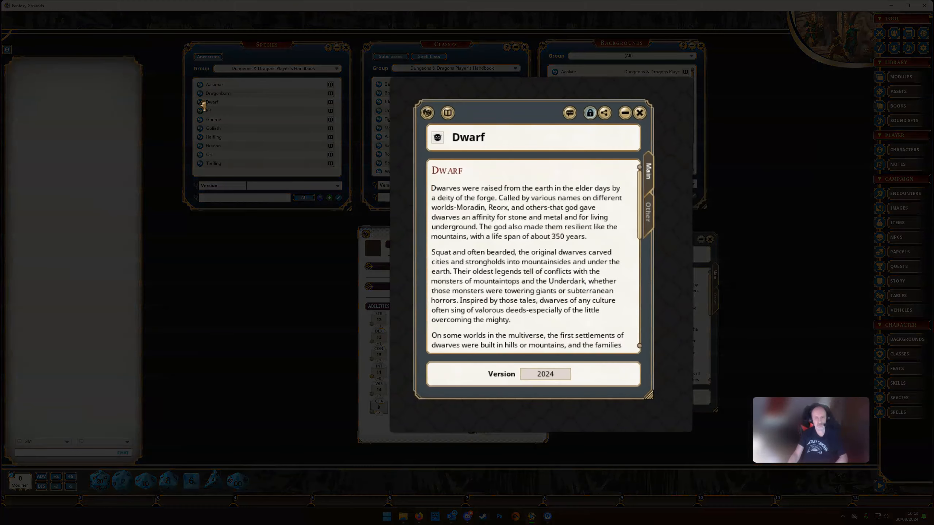
pyautogui.scroll(-5, 545, 306)
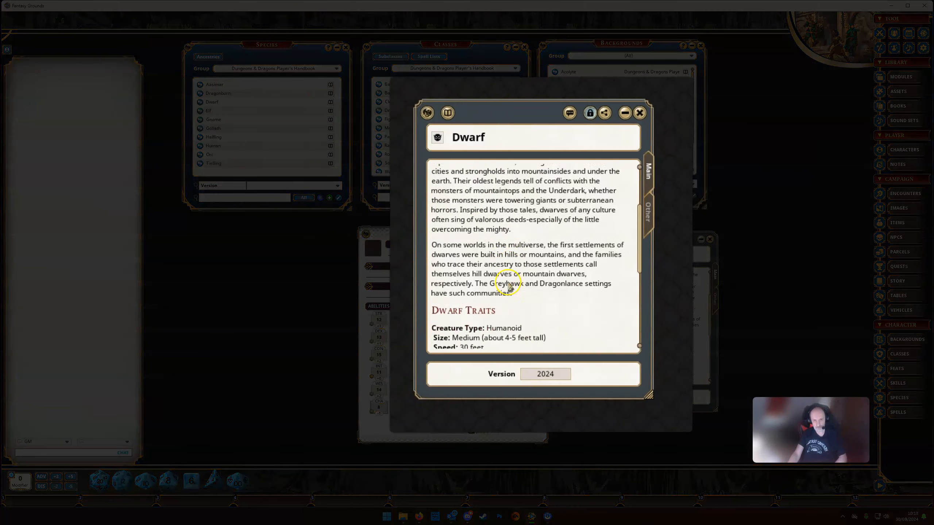
pyautogui.scroll(-3, 562, 271)
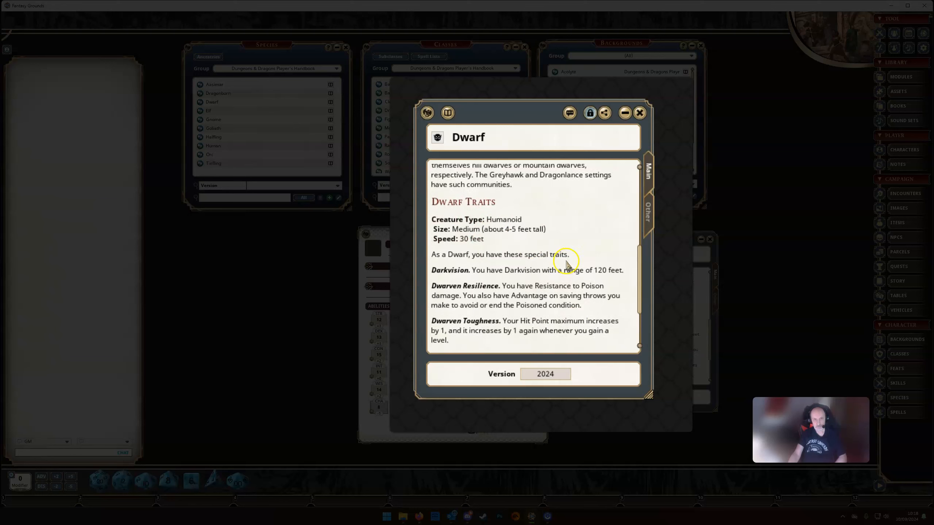
pyautogui.click(650, 213)
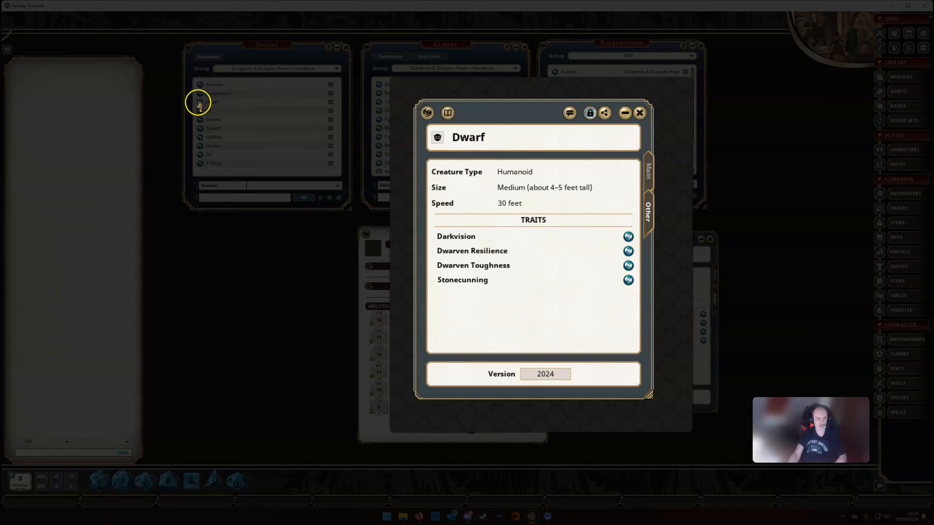
# Add the Dwarf species to the blank character sheet, choosing Dwarvish and Gnomish as its two languages.
pyautogui.moveTo(199, 103); pyautogui.dragTo(474, 294)
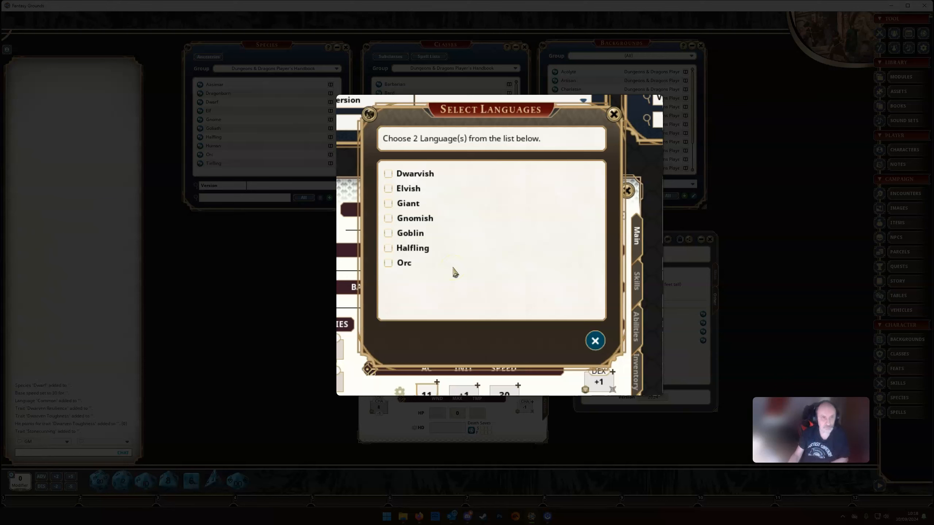
pyautogui.click(446, 231)
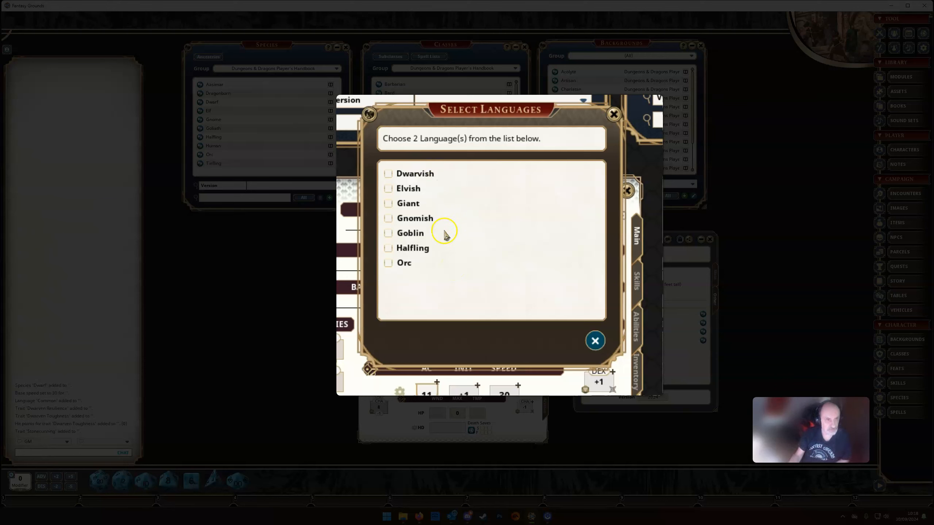
pyautogui.click(455, 186)
pyautogui.click(392, 173)
pyautogui.click(400, 208)
pyautogui.click(388, 204)
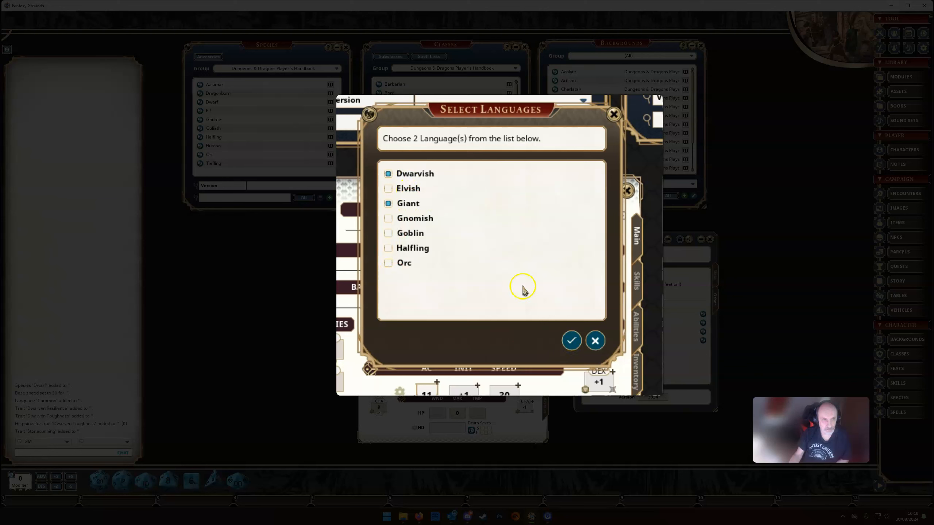
pyautogui.click(389, 205)
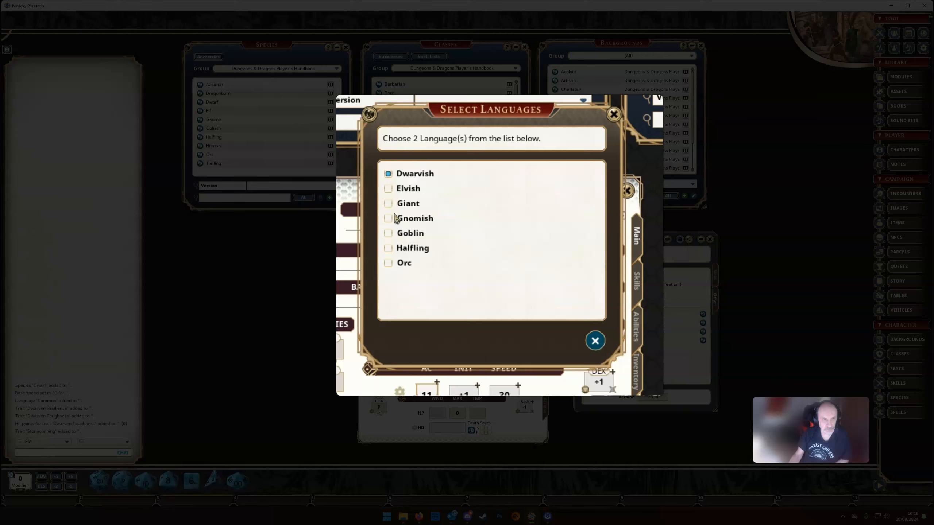
pyautogui.click(388, 217)
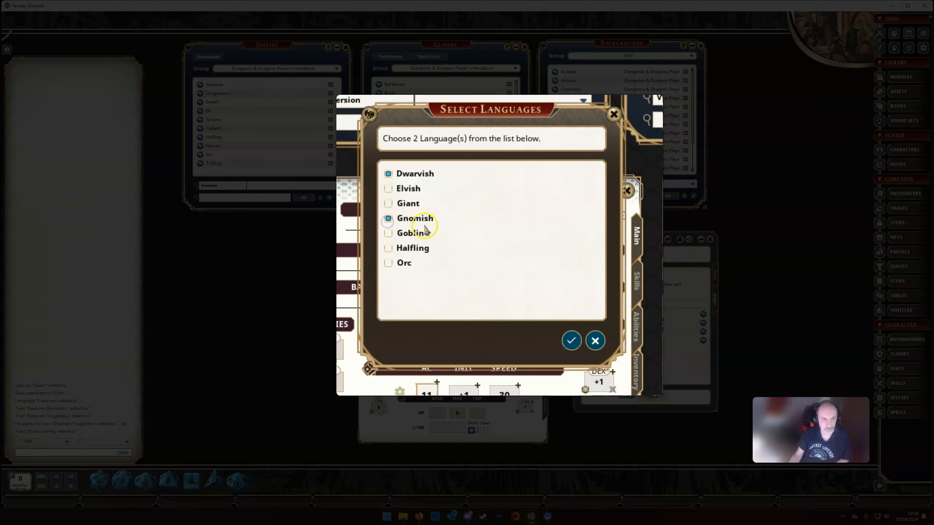
pyautogui.click(571, 342)
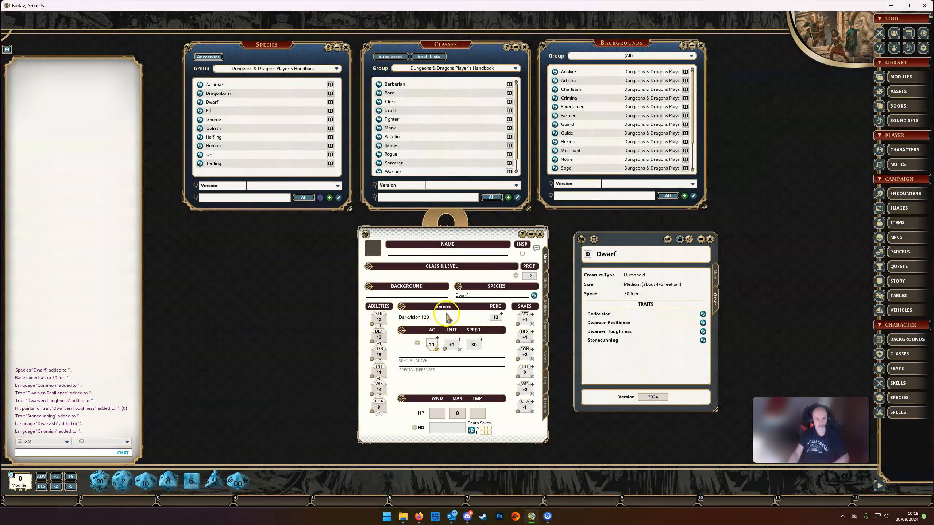
# Check the traits and languages on the character's abilities page and read the Dwarven Resilience description.
pyautogui.click(546, 301)
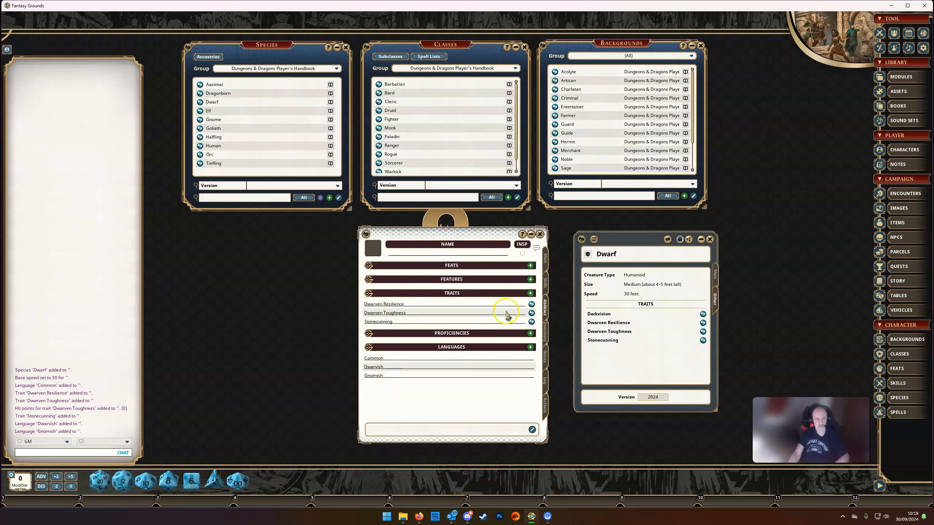
pyautogui.click(531, 305)
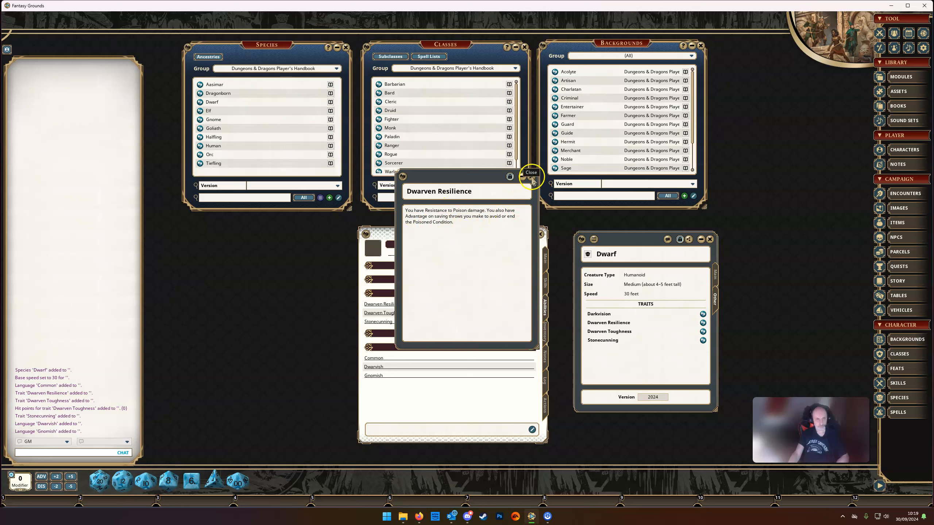
pyautogui.click(532, 179)
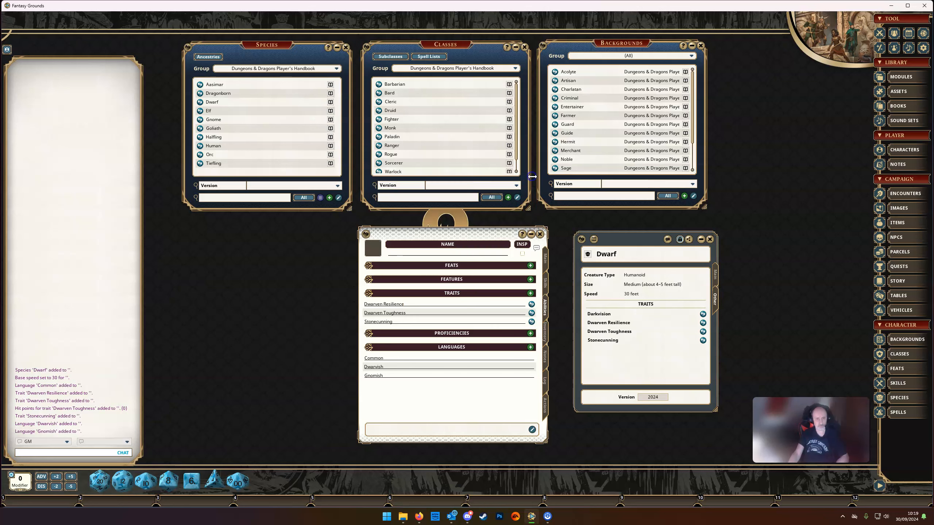
# Inspect the Dwarven Resilience effect among the character's actions, then return to the main sheet and close the Dwarf record.
pyautogui.click(545, 403)
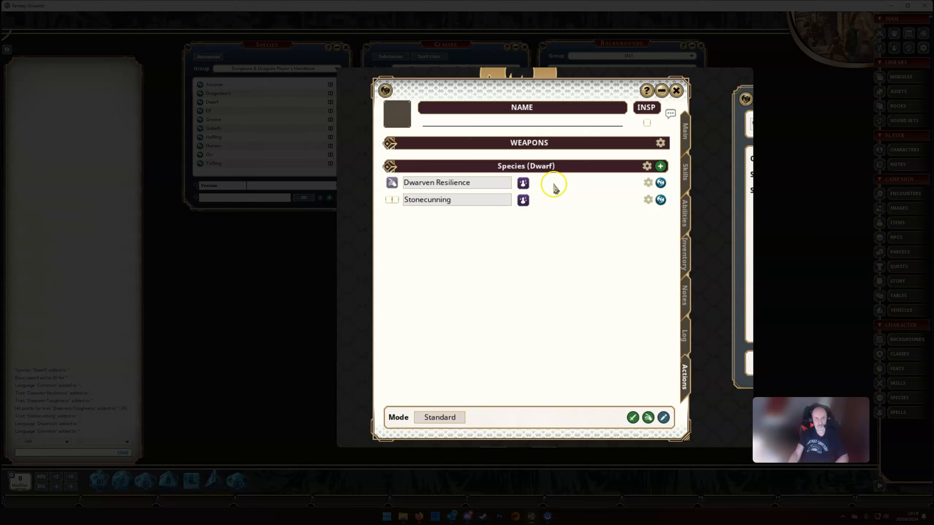
pyautogui.click(649, 184)
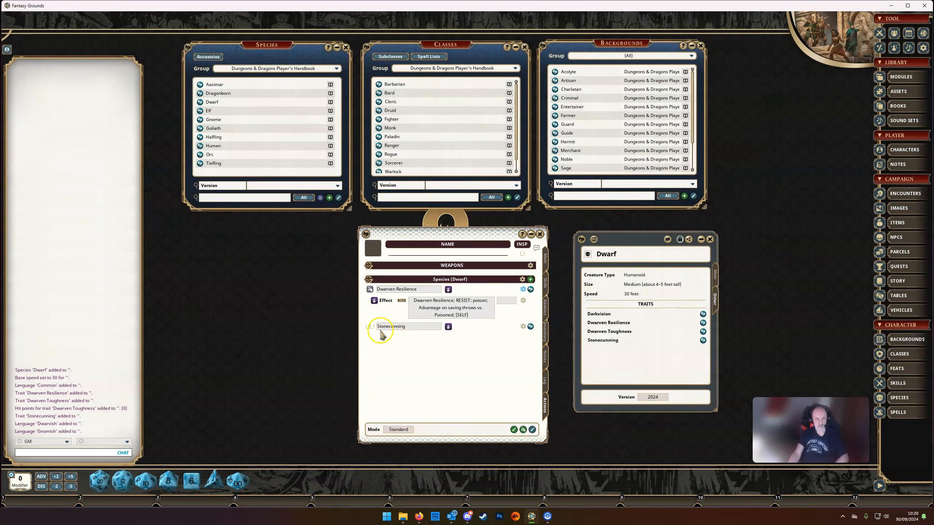
pyautogui.click(521, 289)
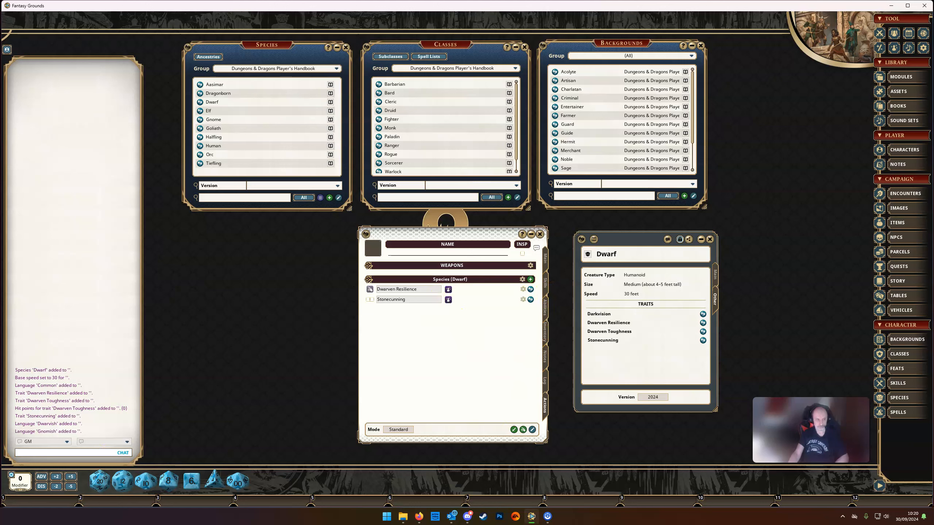
pyautogui.click(545, 258)
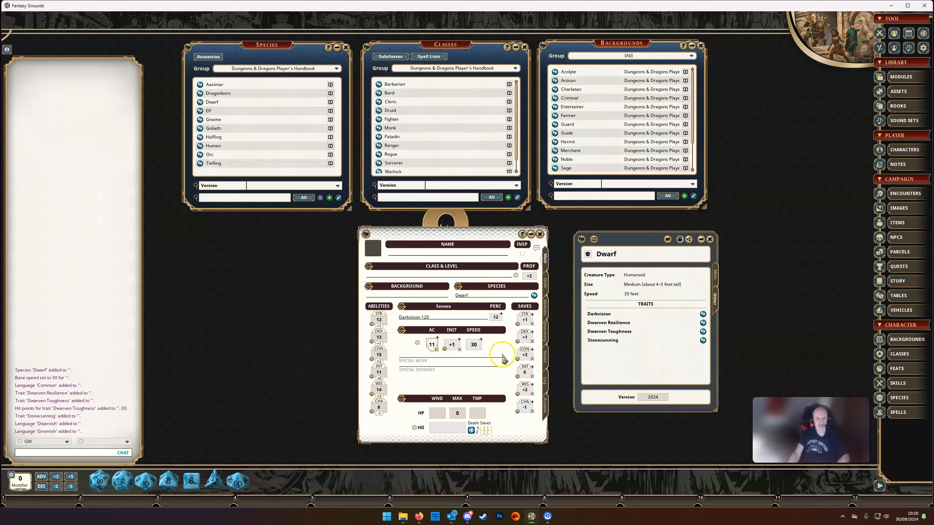
pyautogui.click(710, 241)
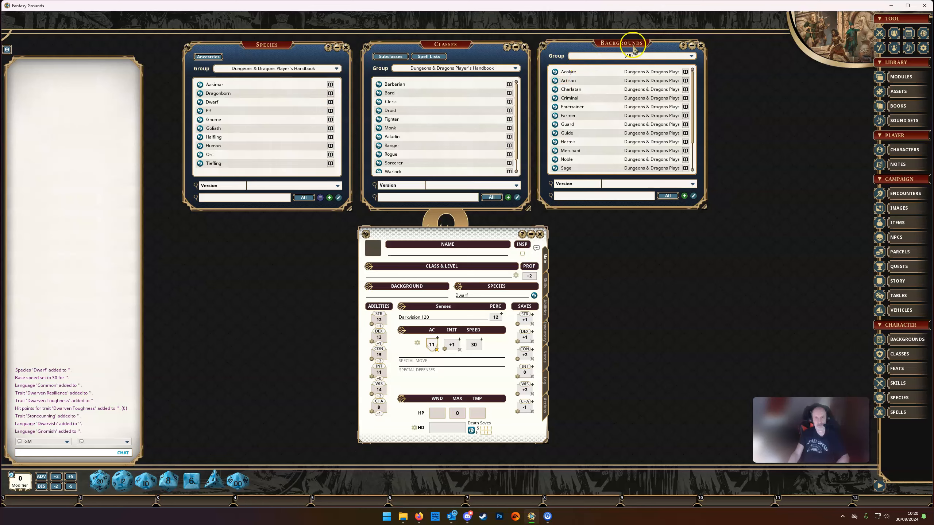
# Review the Acolyte background's details and read its Magic Initiate (Cleric) feat in the list of Origin feats.
pyautogui.click(555, 73)
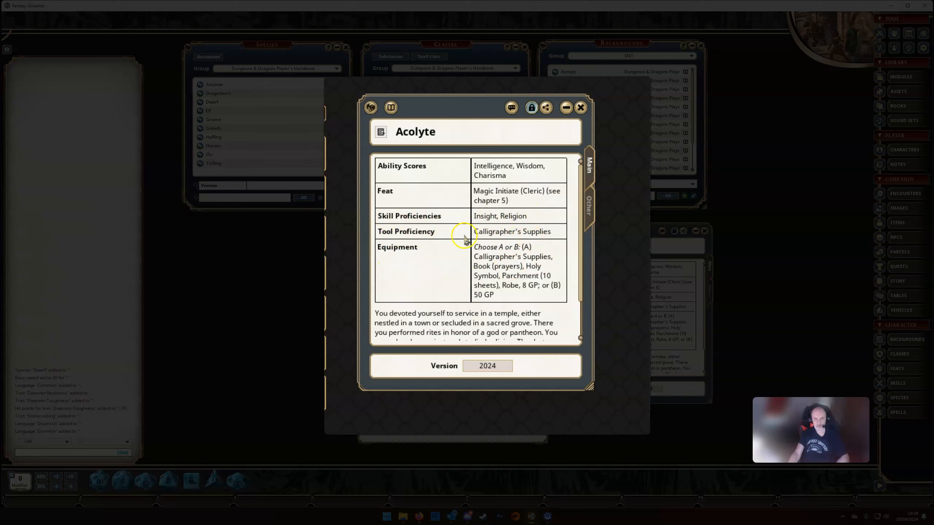
pyautogui.click(590, 213)
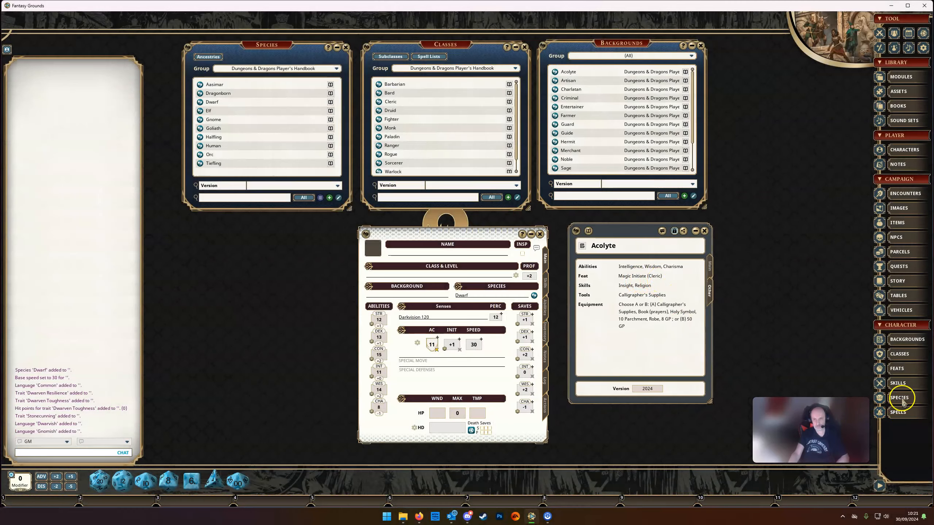
pyautogui.click(900, 369)
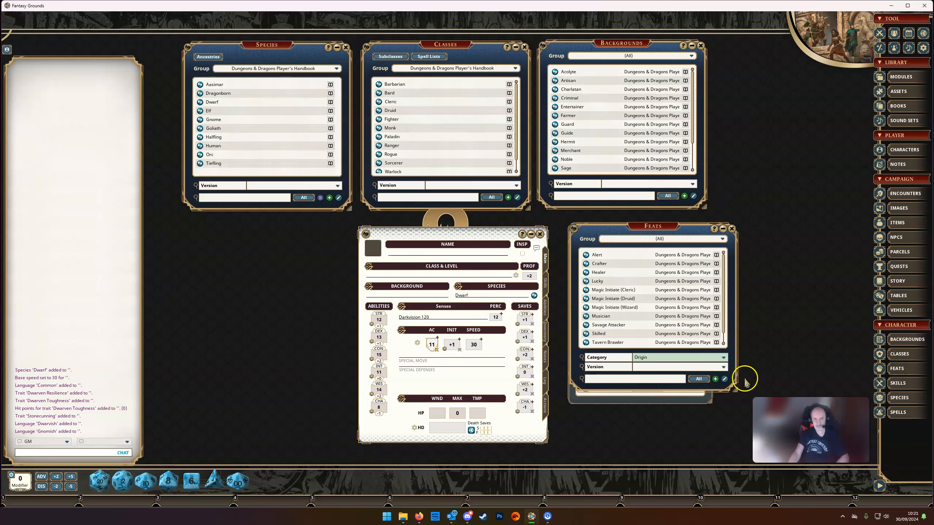
pyautogui.click(659, 362)
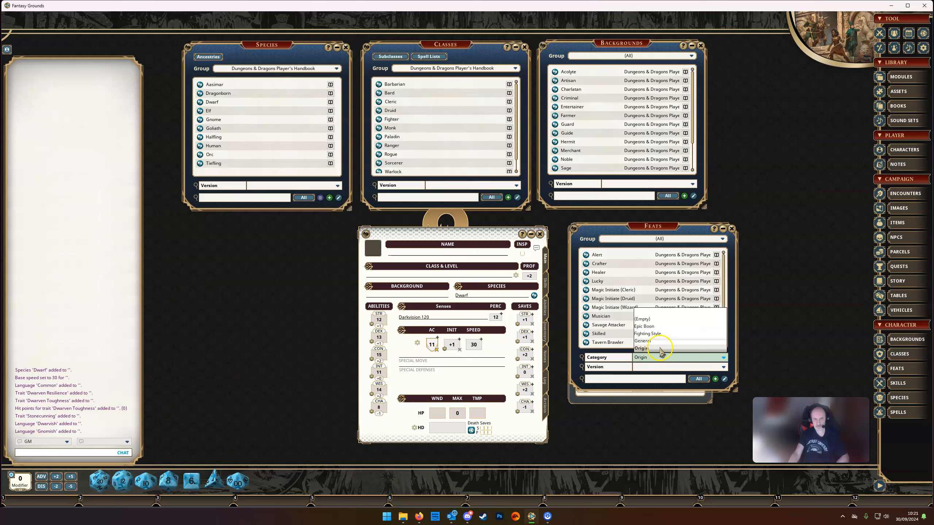
pyautogui.click(660, 349)
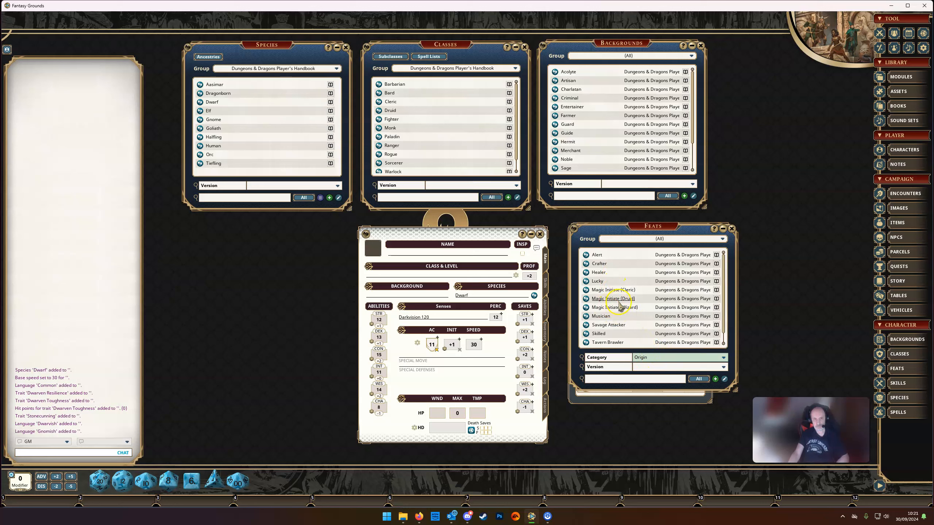
pyautogui.click(586, 290)
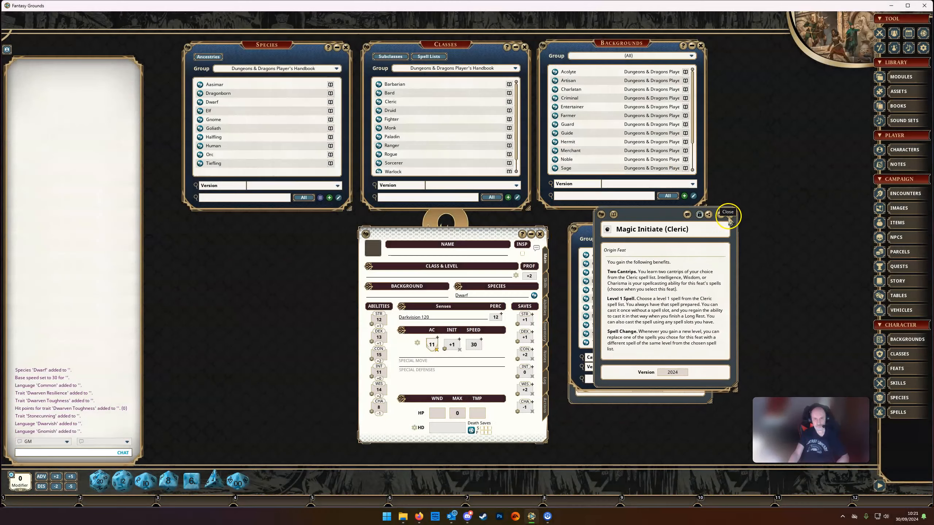
pyautogui.click(729, 216)
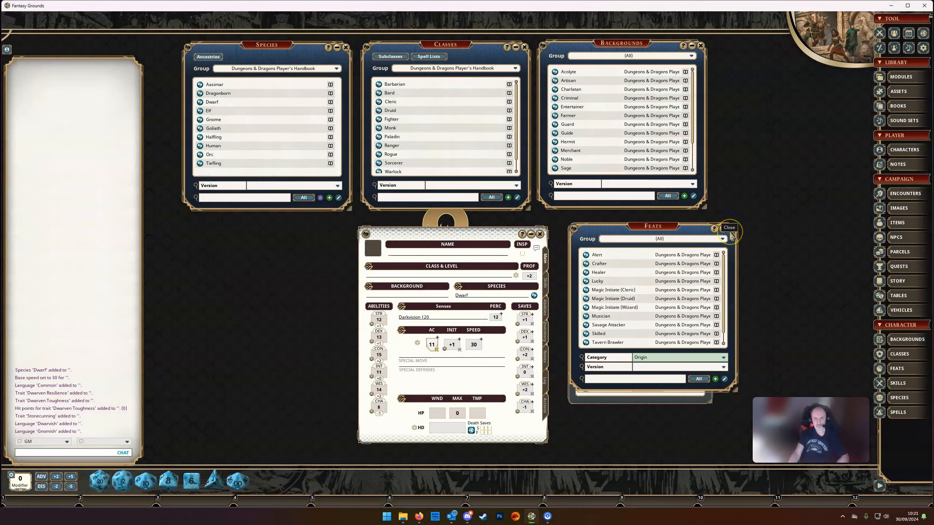
pyautogui.click(731, 231)
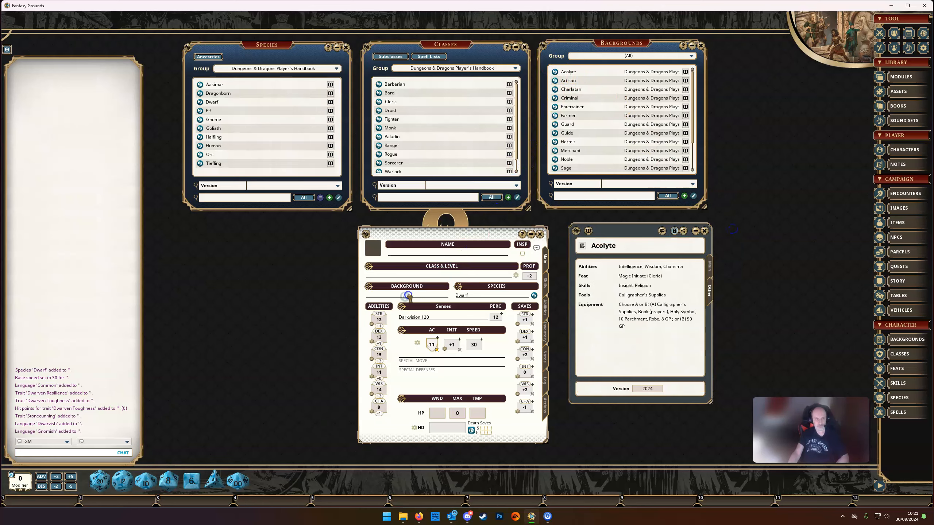
# Add the Acolyte background to the character, with the option to increase one ability by +2 and another by +1.
pyautogui.moveTo(377, 299); pyautogui.dragTo(378, 298)
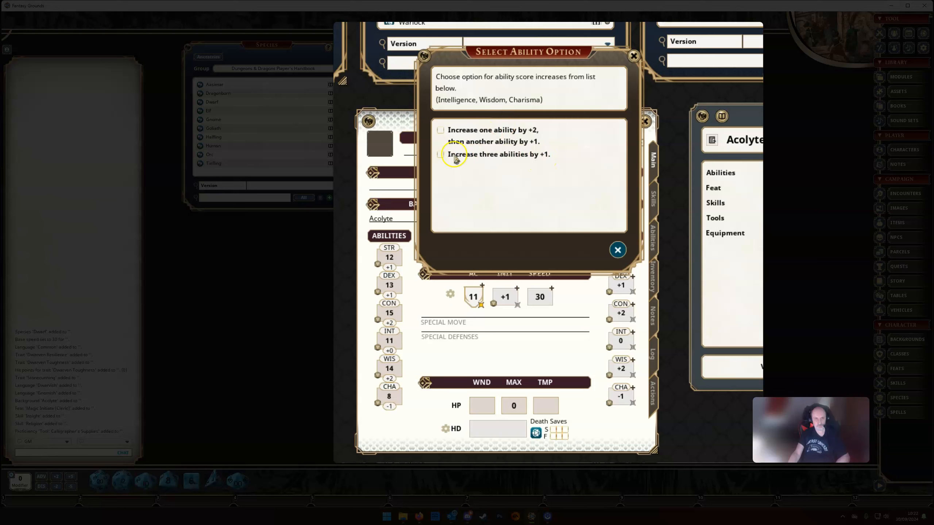
pyautogui.click(441, 130)
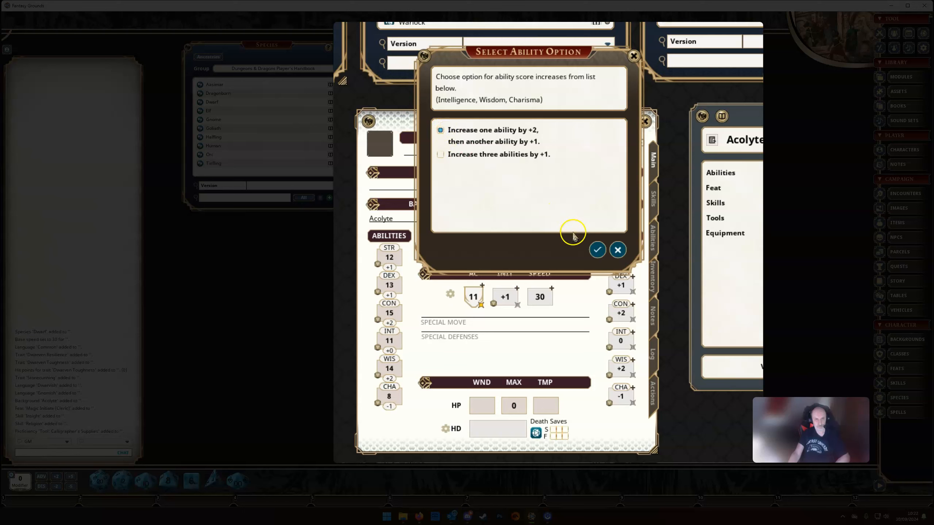
pyautogui.click(600, 253)
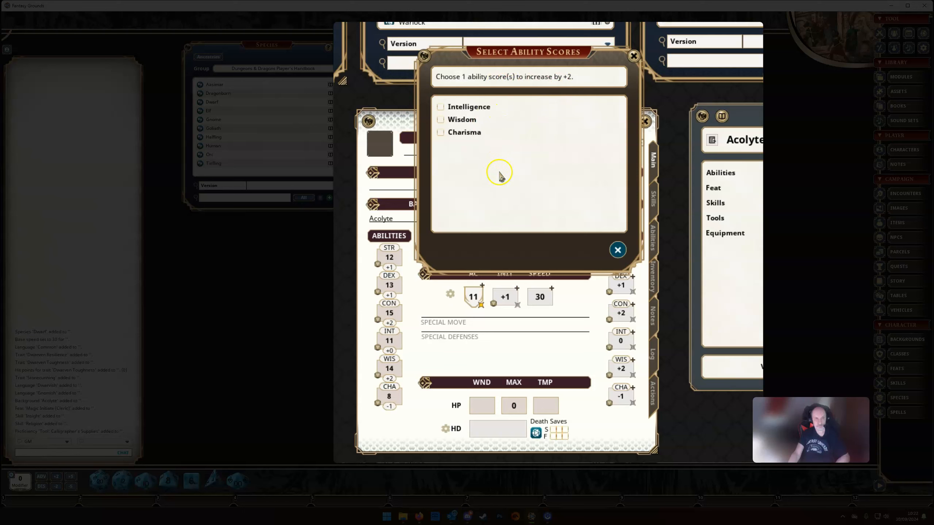
# Assign the background's ability increases as +2 to Wisdom and +1 to Intelligence.
pyautogui.click(440, 120)
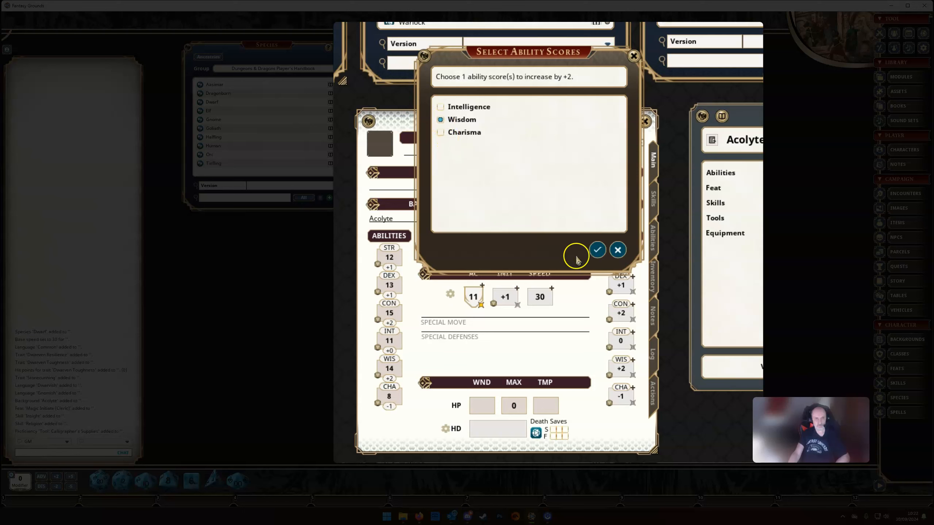
pyautogui.click(597, 249)
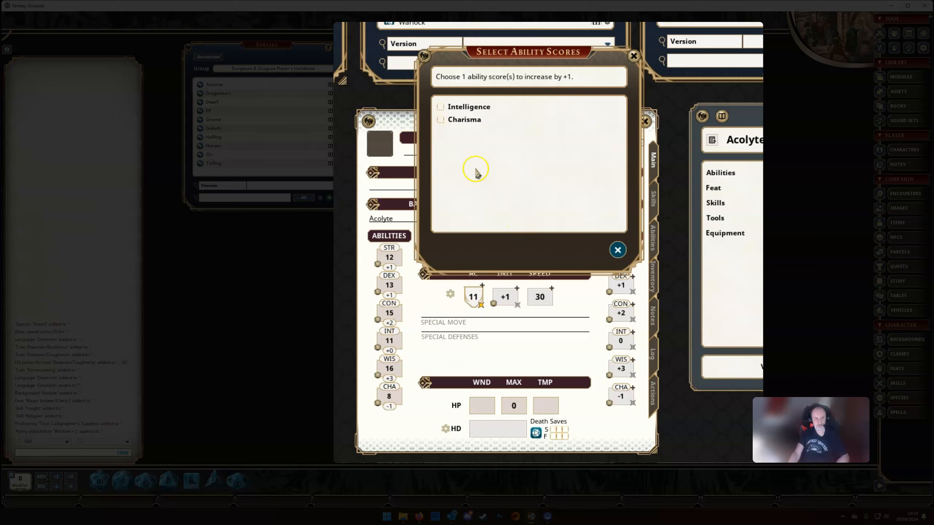
pyautogui.click(440, 107)
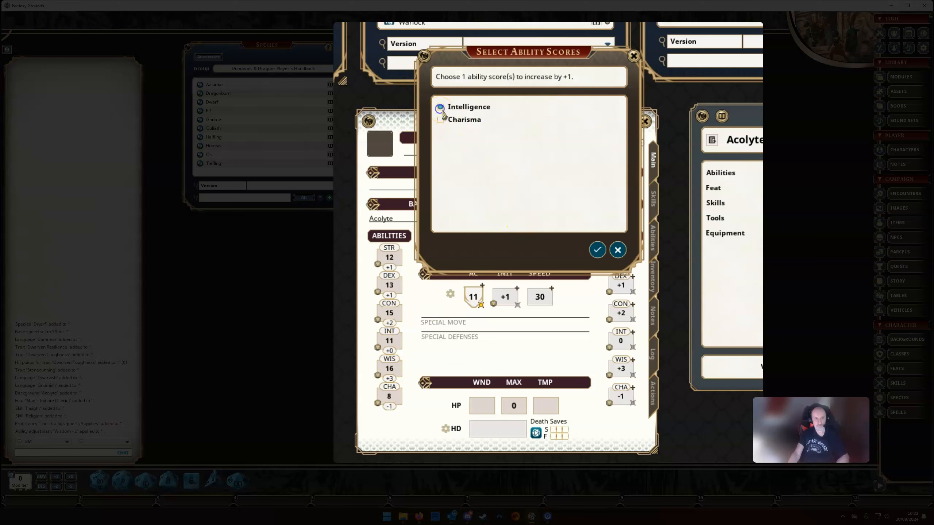
pyautogui.click(596, 251)
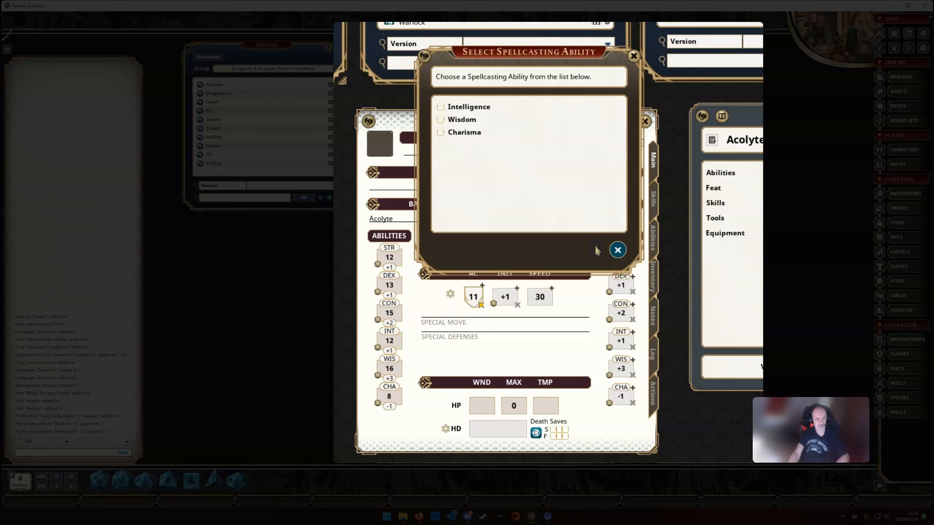
pyautogui.moveTo(524, 58); pyautogui.dragTo(606, 77)
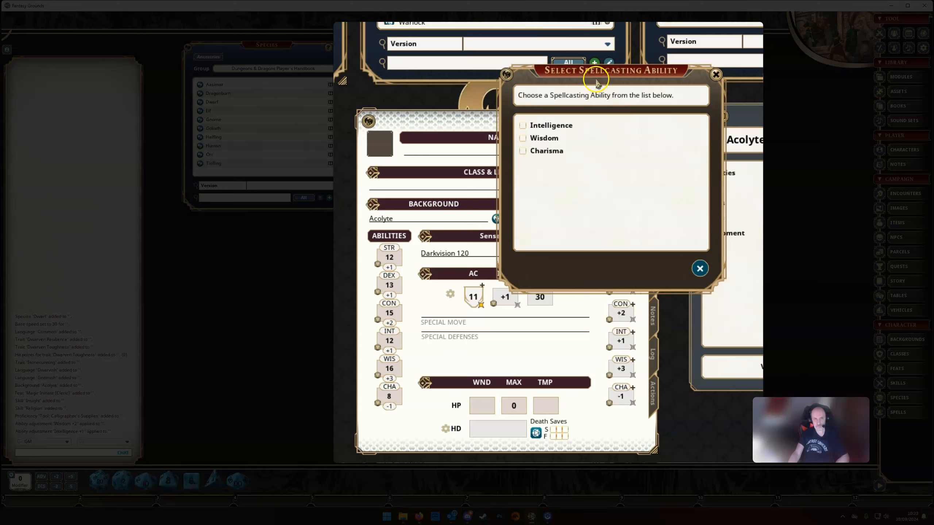
pyautogui.moveTo(597, 82); pyautogui.dragTo(528, 99)
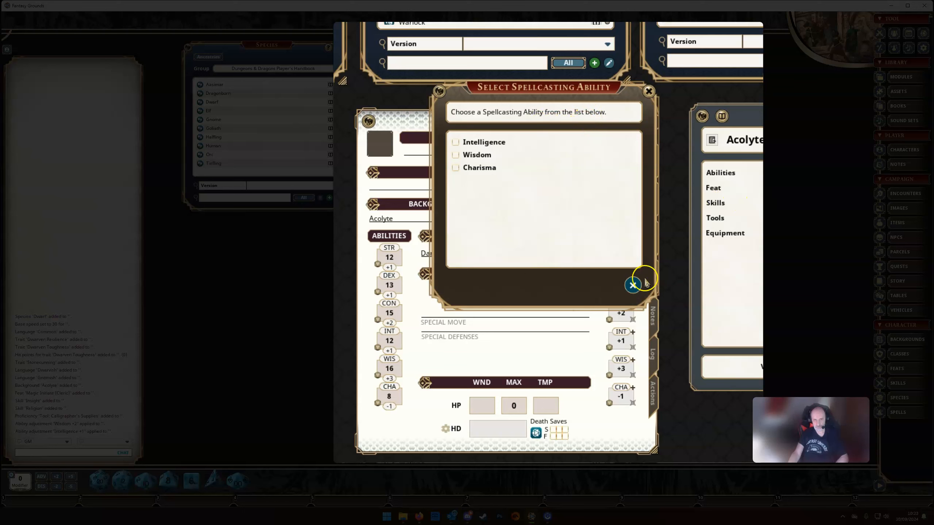
# Complete the Magic Initiate (Cleric) choices with Wisdom as spellcasting ability, Guidance and Toll the Dead as cantrips, and Bless as the level 1 spell.
pyautogui.click(456, 155)
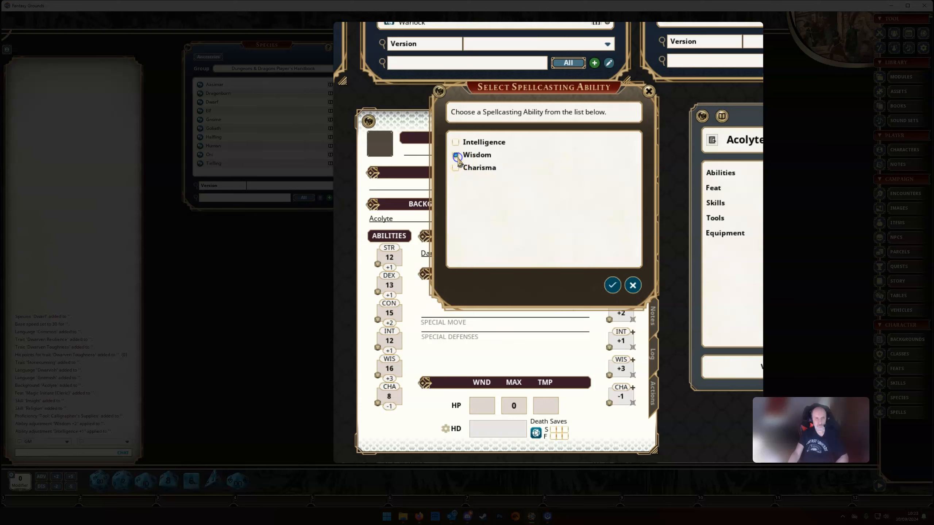
pyautogui.click(611, 286)
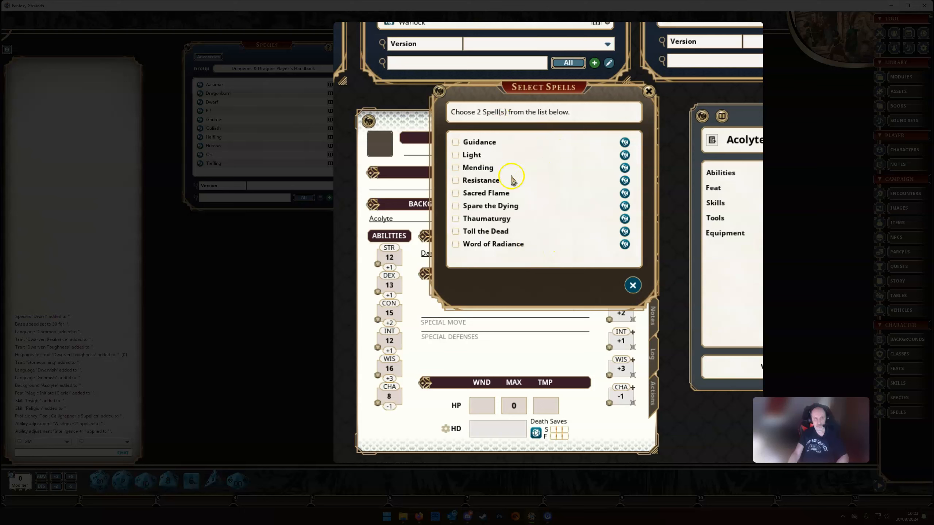
pyautogui.click(457, 143)
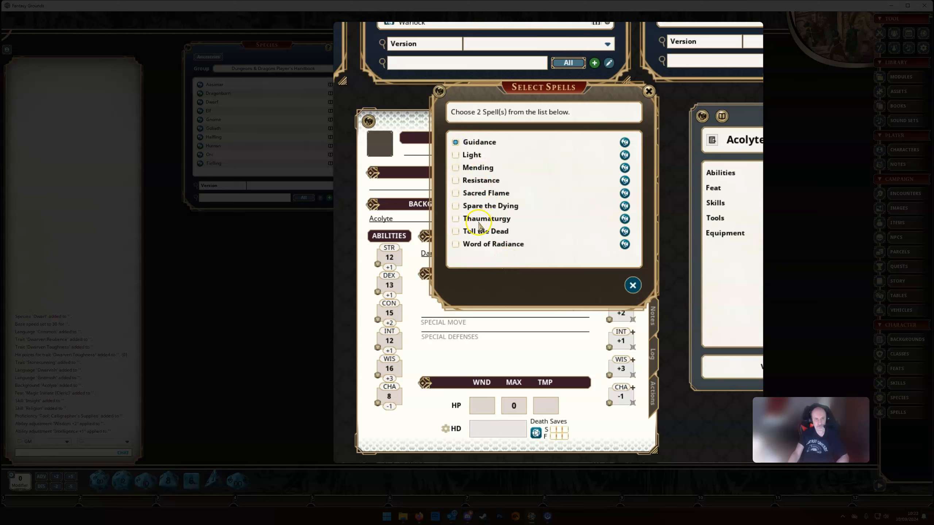
pyautogui.click(455, 232)
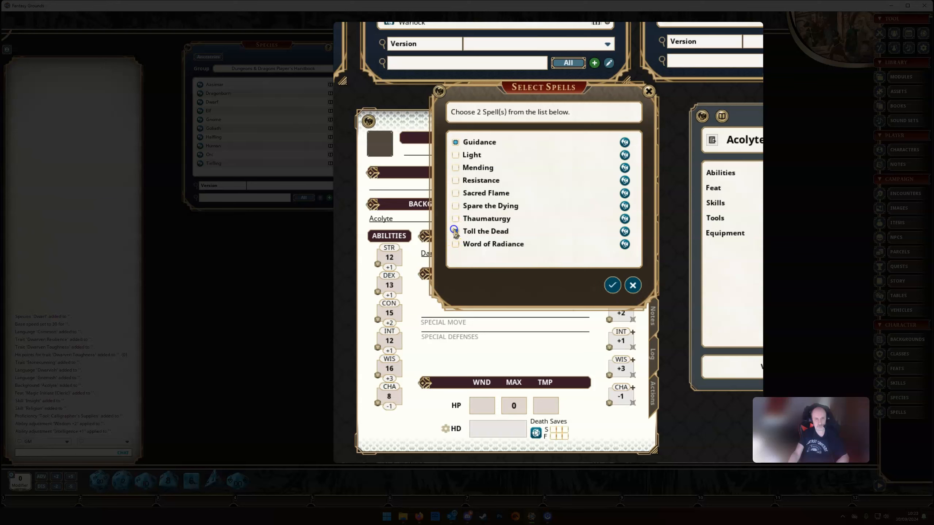
pyautogui.click(612, 286)
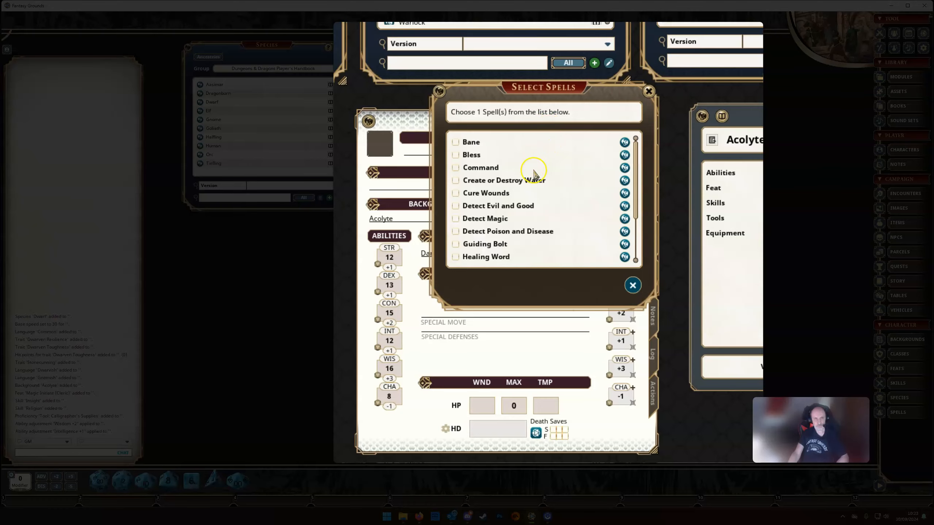
pyautogui.click(456, 155)
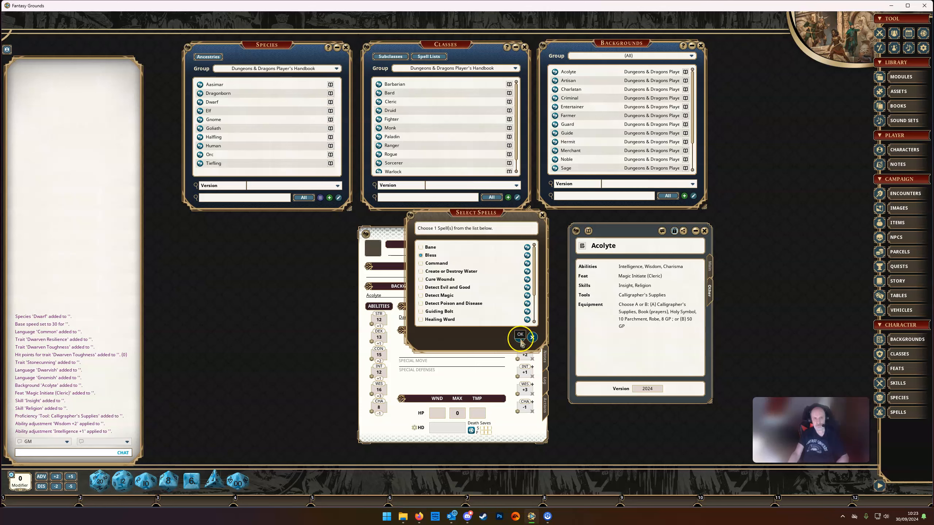
pyautogui.click(521, 339)
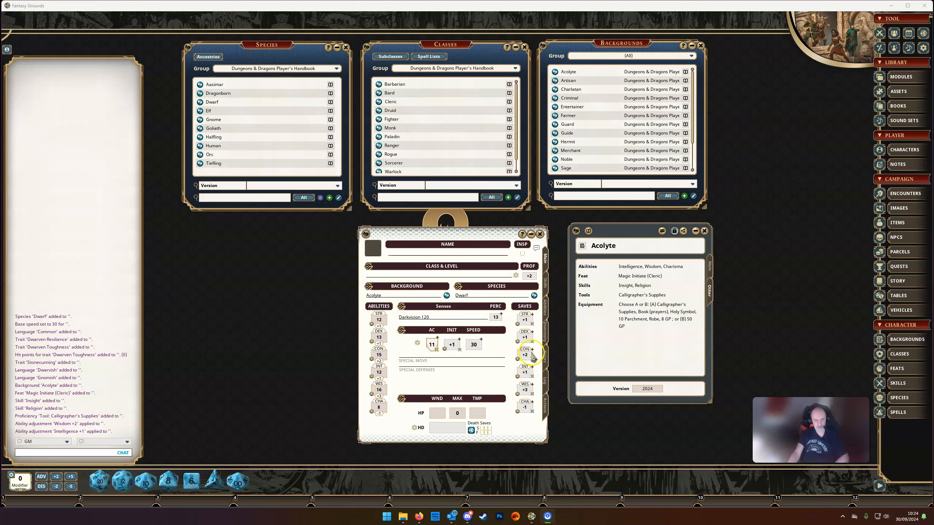
# Review the character's skills, proficiencies and Magic Initiate (Cleric) feat text, then return to the main sheet and close the Acolyte record.
pyautogui.click(545, 284)
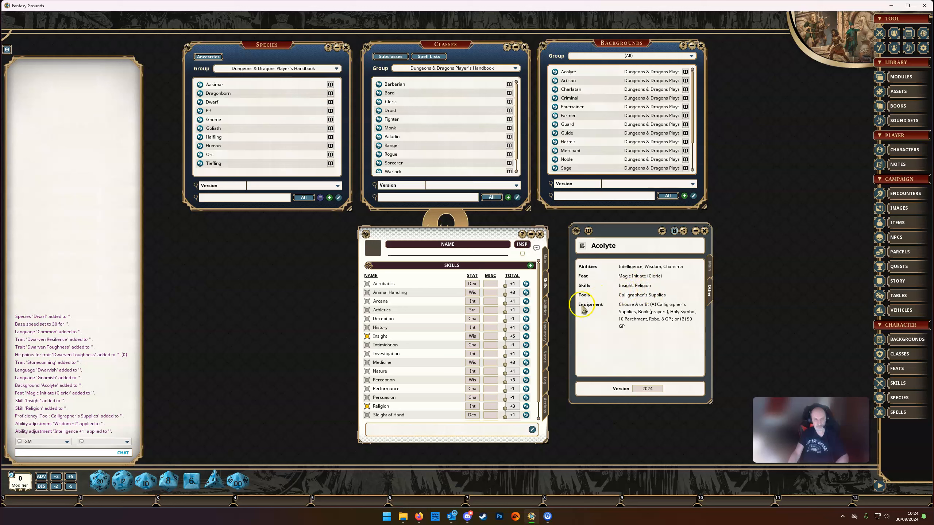
pyautogui.click(546, 309)
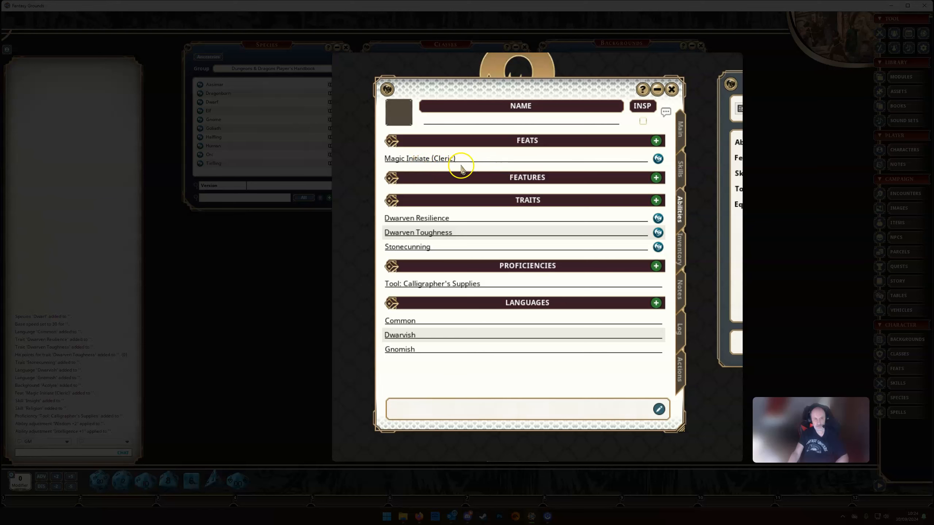
pyautogui.click(657, 160)
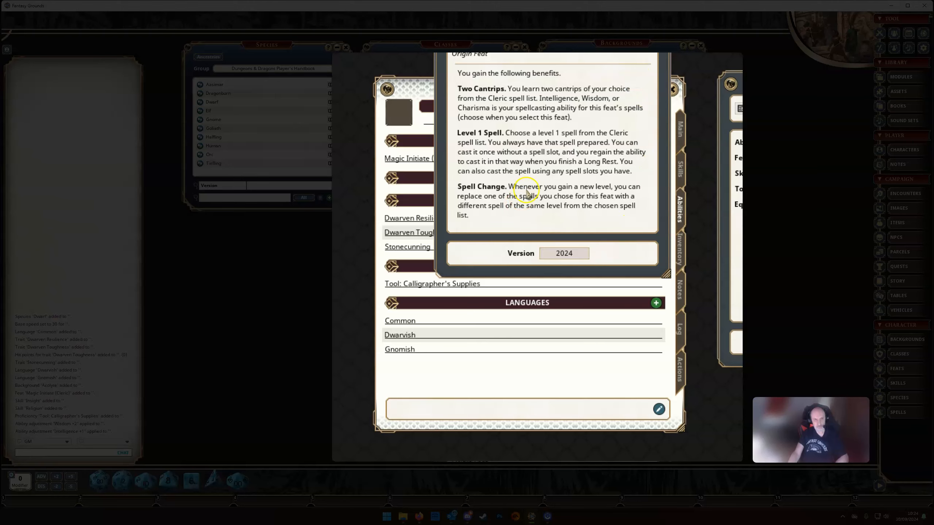
pyautogui.press('Escape')
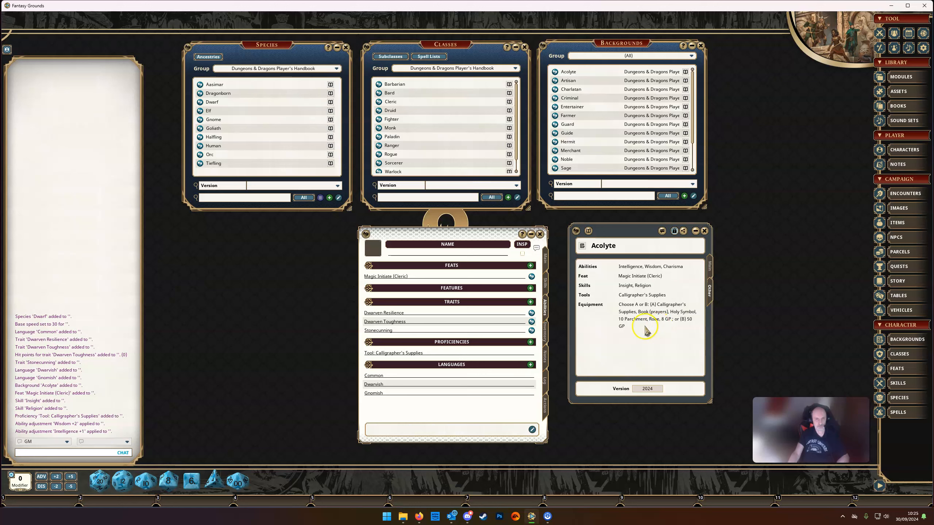
pyautogui.click(546, 260)
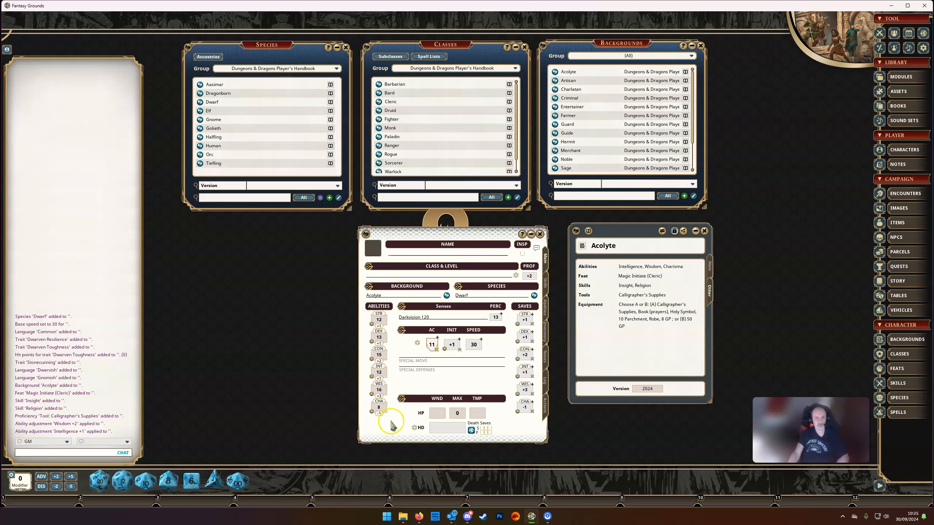
pyautogui.click(478, 414)
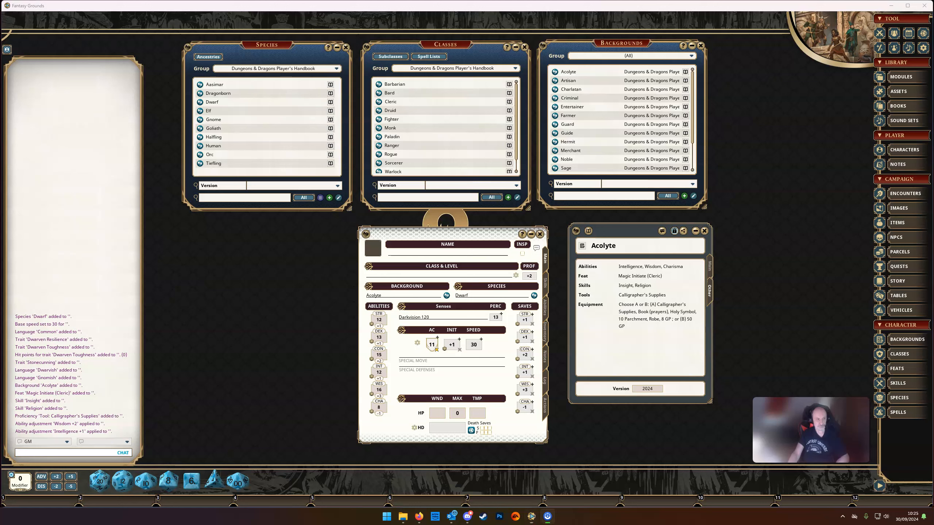
pyautogui.click(704, 231)
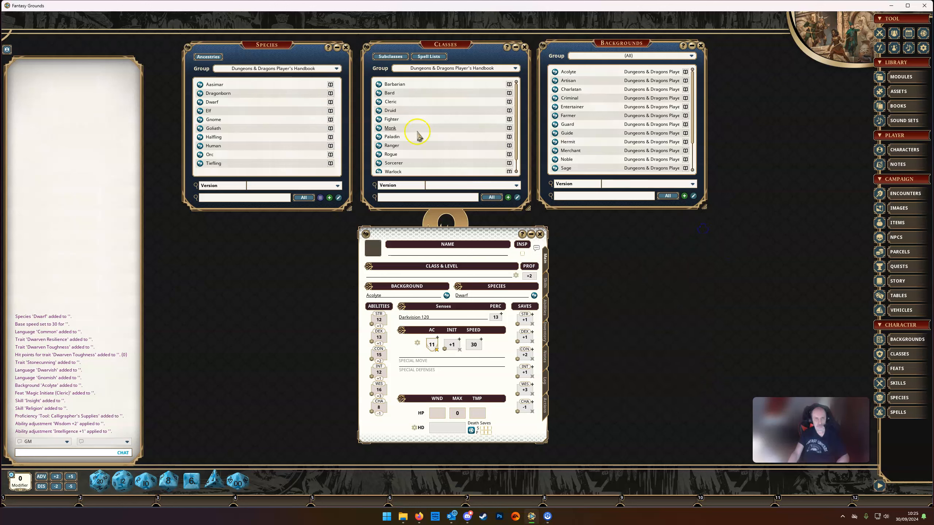
# Open the Cleric class record and read its core traits, its level-by-level features, and its proficiencies and starting equipment.
pyautogui.click(378, 103)
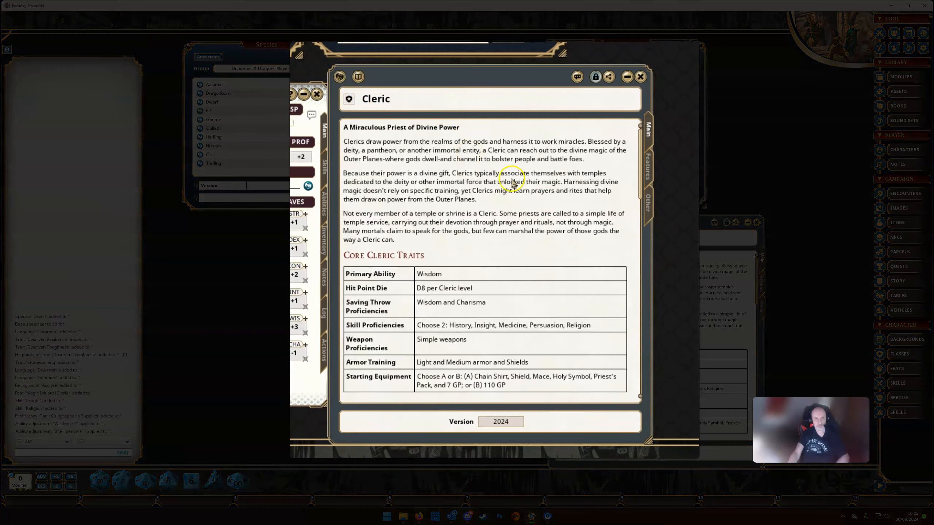
pyautogui.moveTo(447, 81); pyautogui.dragTo(460, 62)
pyautogui.scroll(-4, 446, 169)
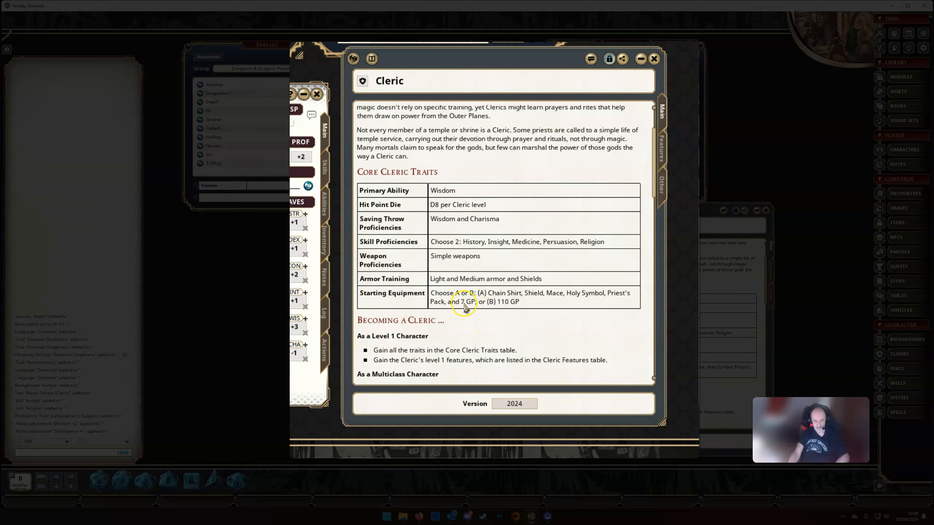
pyautogui.scroll(-5, 466, 310)
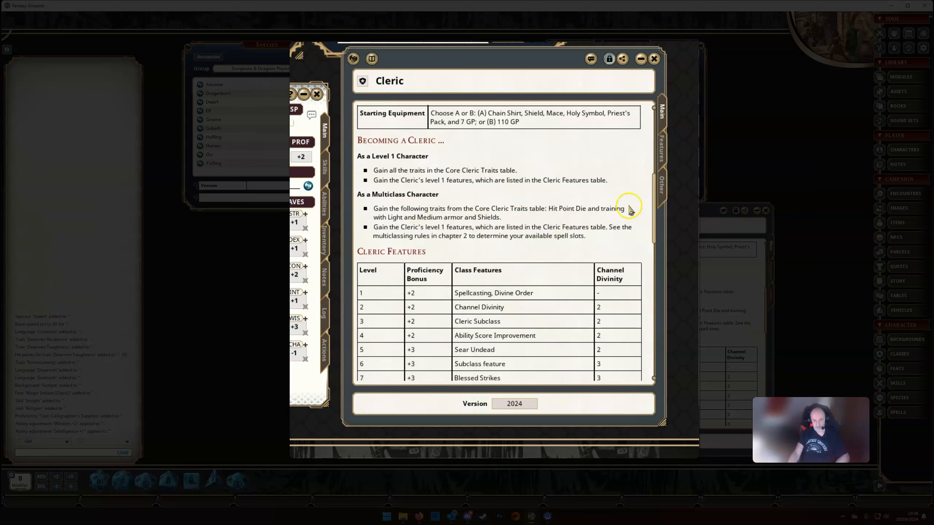
pyautogui.click(661, 151)
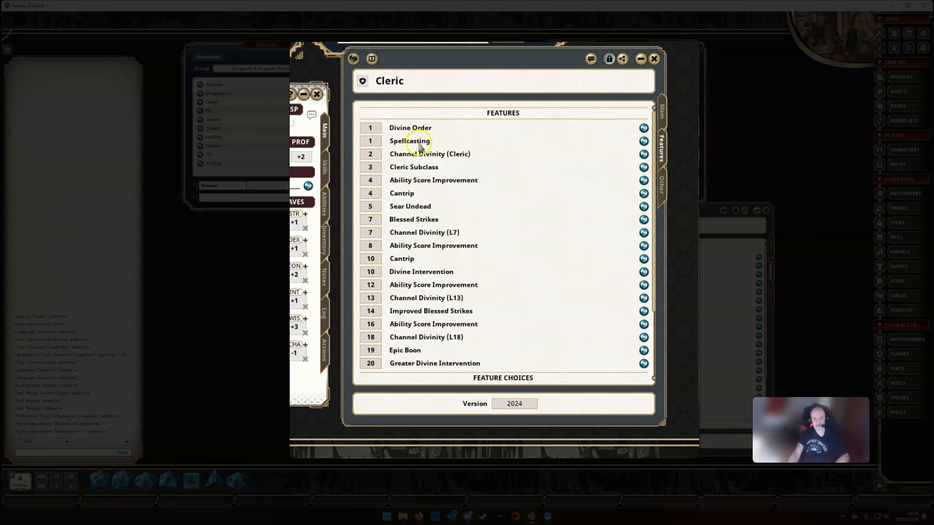
pyautogui.click(661, 192)
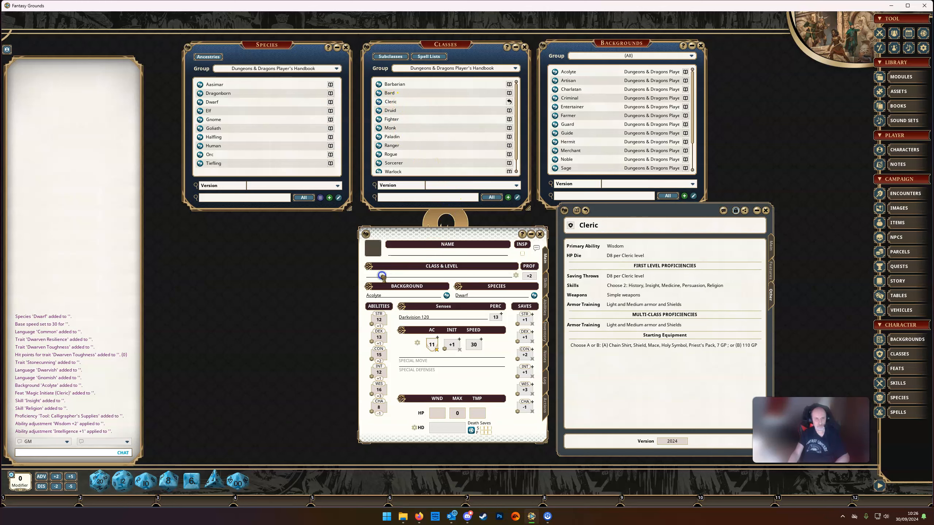
# Add the Cleric class to the character and choose History and Persuasion as its two skill proficiencies.
pyautogui.moveTo(382, 275); pyautogui.dragTo(382, 276)
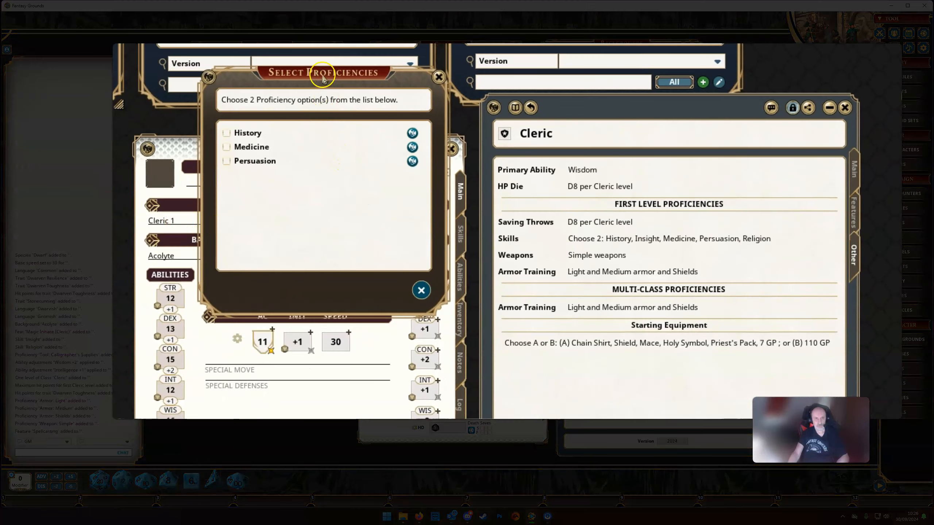
pyautogui.moveTo(322, 76); pyautogui.dragTo(602, 137)
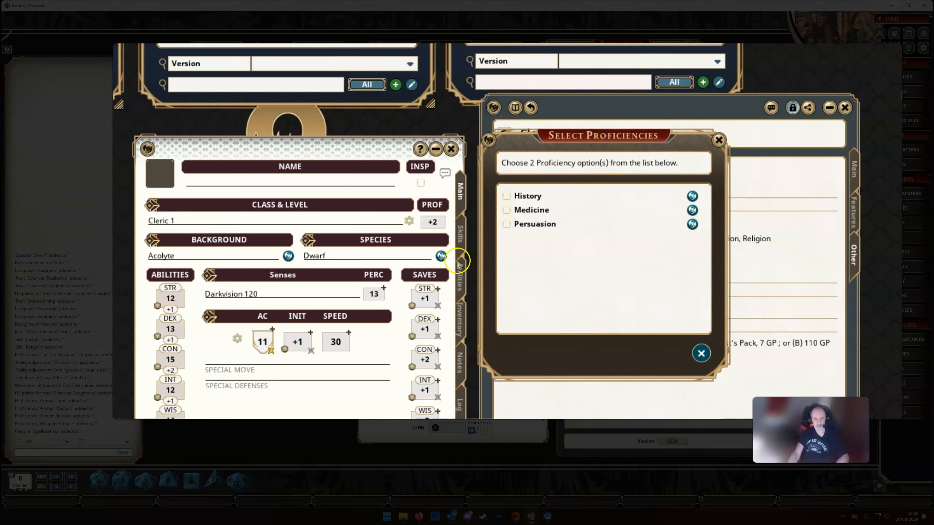
pyautogui.click(460, 234)
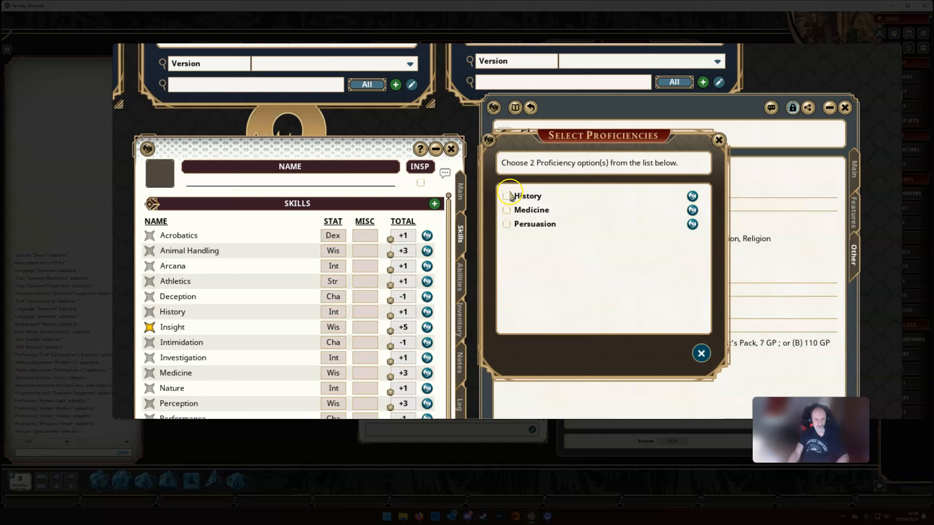
pyautogui.click(506, 196)
pyautogui.click(506, 224)
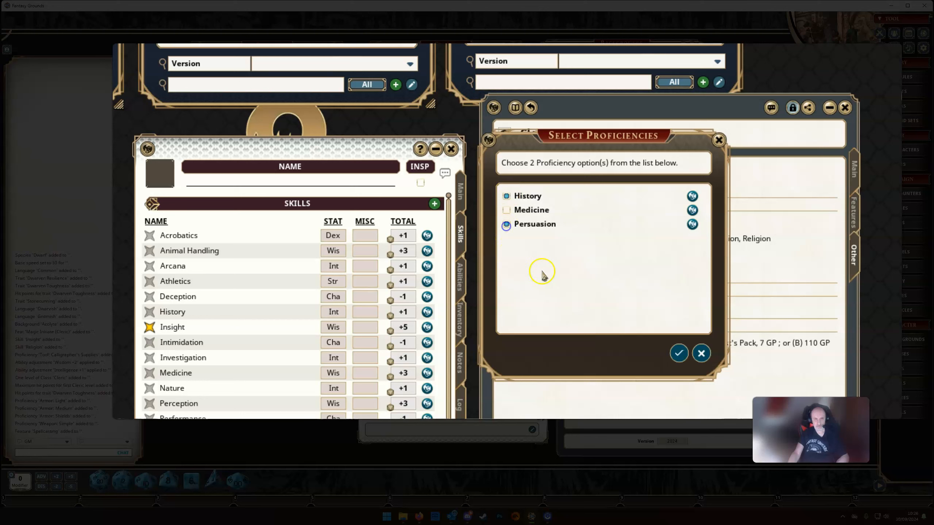
pyautogui.click(679, 355)
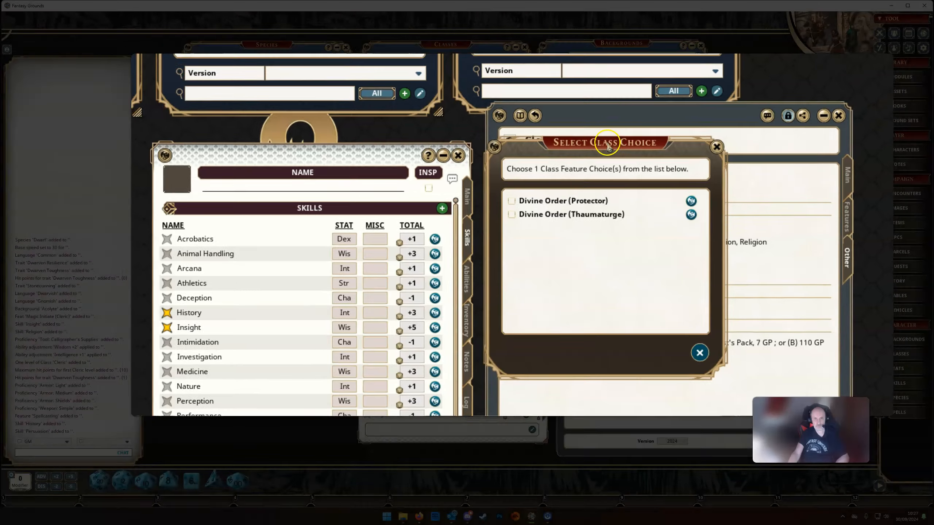
# Read the Cleric's Divine Order feature and the Protector option's description beside the class choice, then close the Divine Order record.
pyautogui.moveTo(607, 136); pyautogui.dragTo(347, 184)
pyautogui.moveTo(480, 254); pyautogui.dragTo(474, 255)
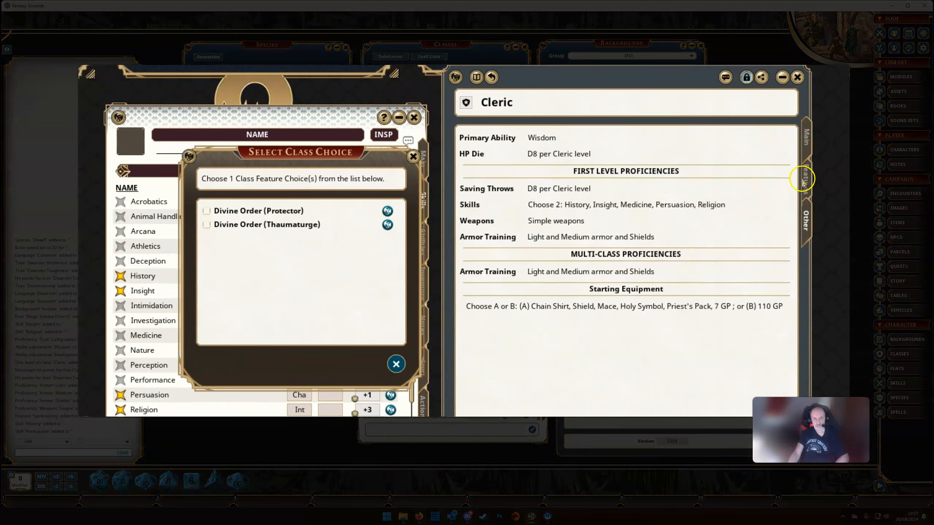
pyautogui.click(805, 181)
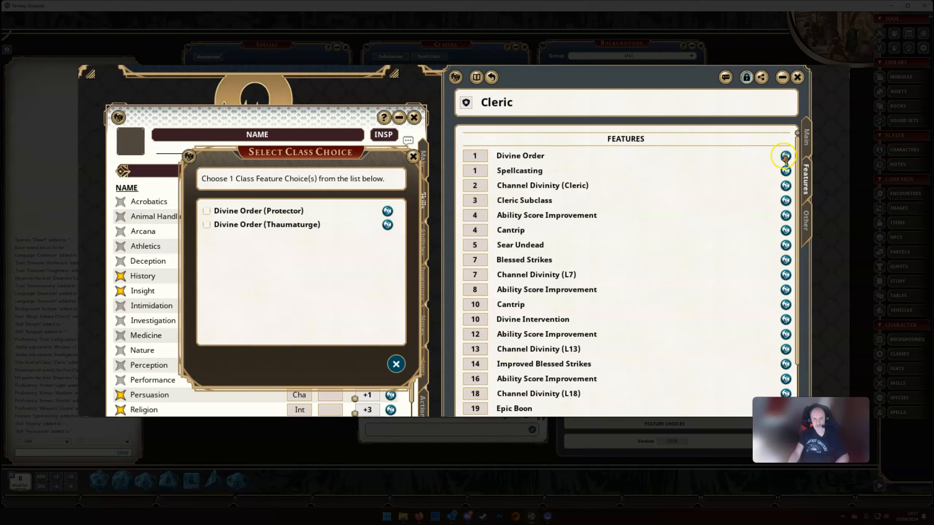
pyautogui.click(786, 156)
pyautogui.moveTo(205, 117); pyautogui.dragTo(549, 152)
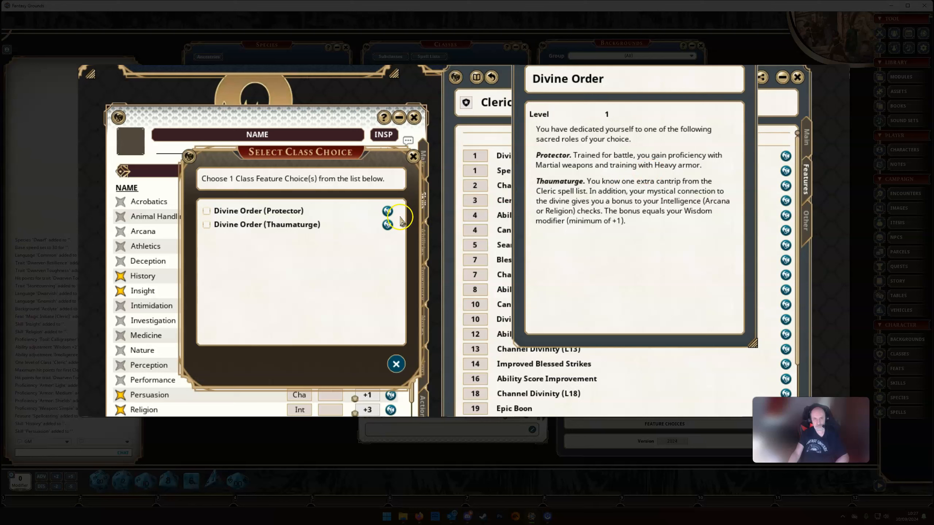
pyautogui.click(387, 212)
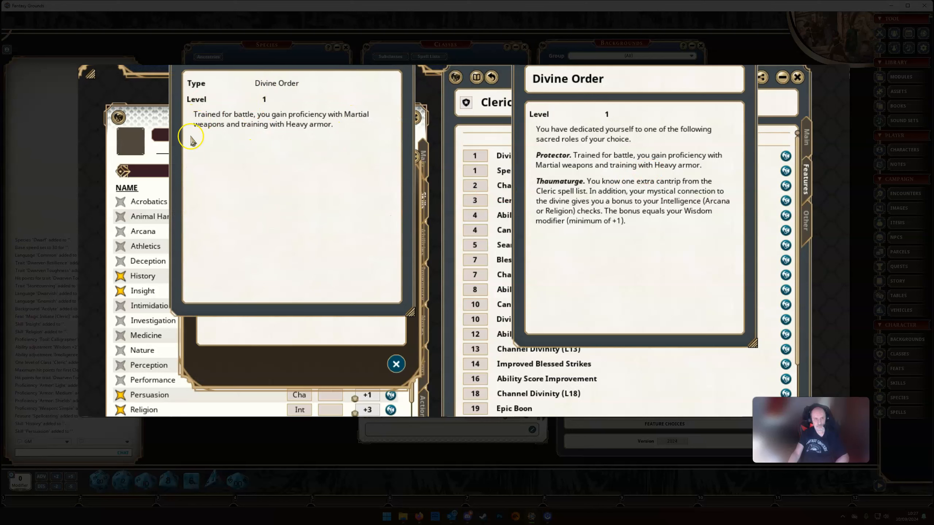
pyautogui.click(531, 178)
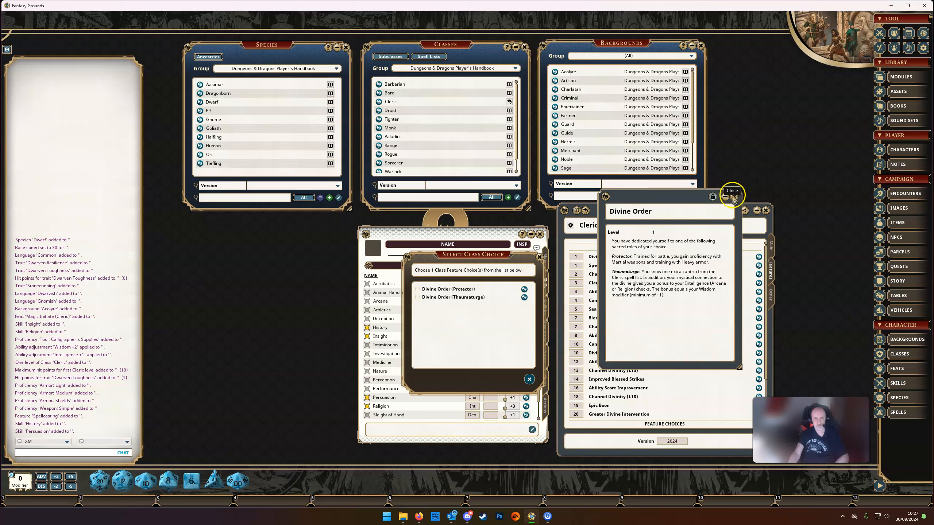
pyautogui.click(734, 198)
# Choose Divine Order (Thaumaturge) as the Cleric's class feature choice.
pyautogui.click(418, 297)
pyautogui.click(517, 380)
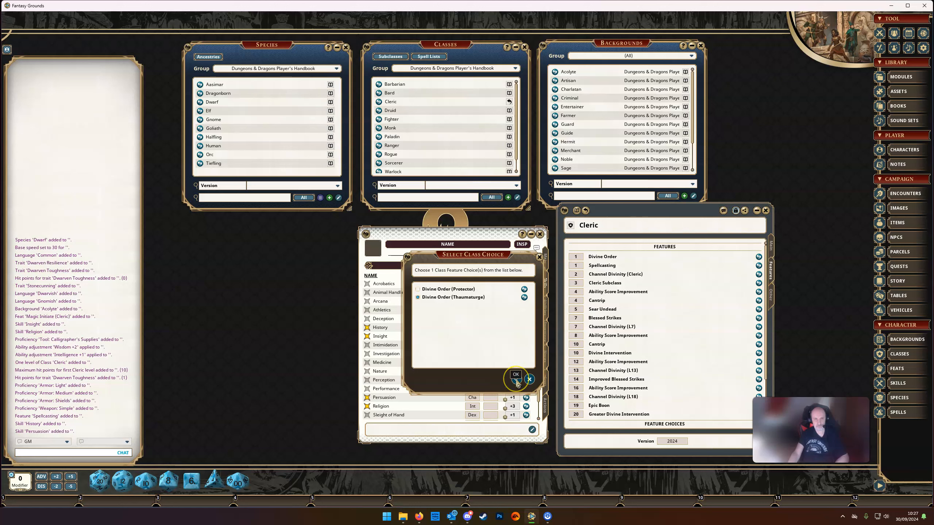
pyautogui.click(516, 380)
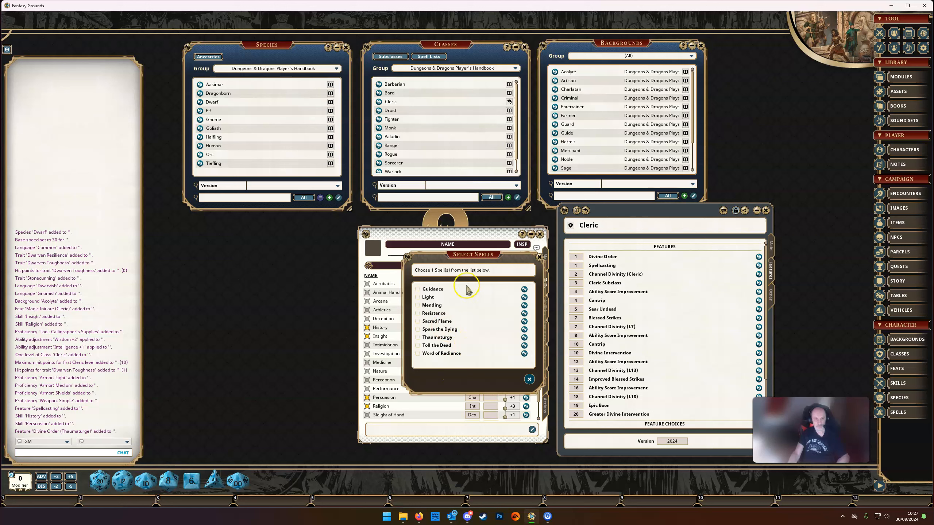
# Check the spells already among the character's actions and choose Sacred Flame as the extra Thaumaturge cantrip.
pyautogui.moveTo(472, 260); pyautogui.dragTo(632, 256)
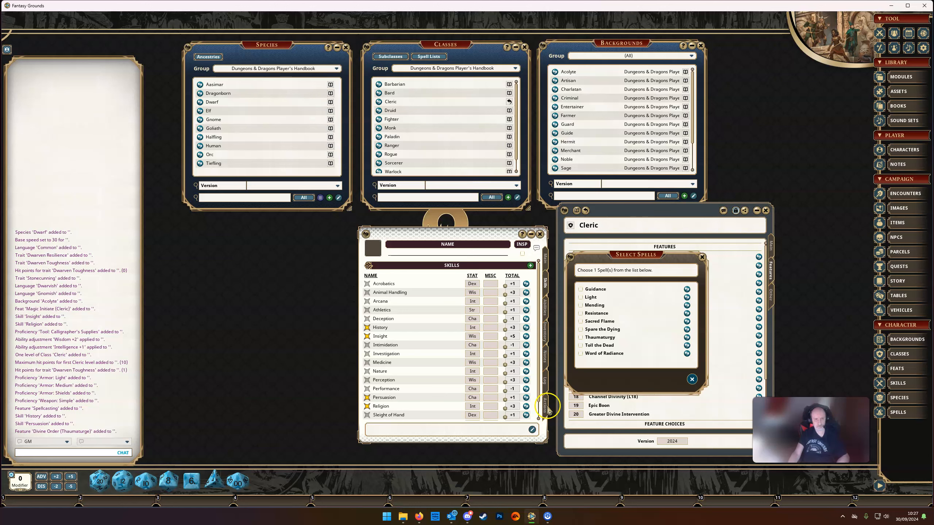
pyautogui.click(546, 406)
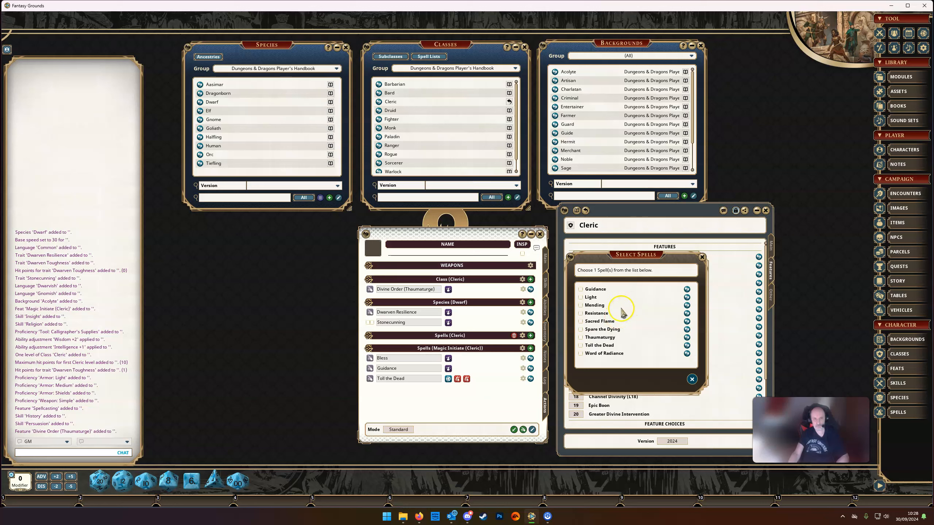
pyautogui.click(580, 321)
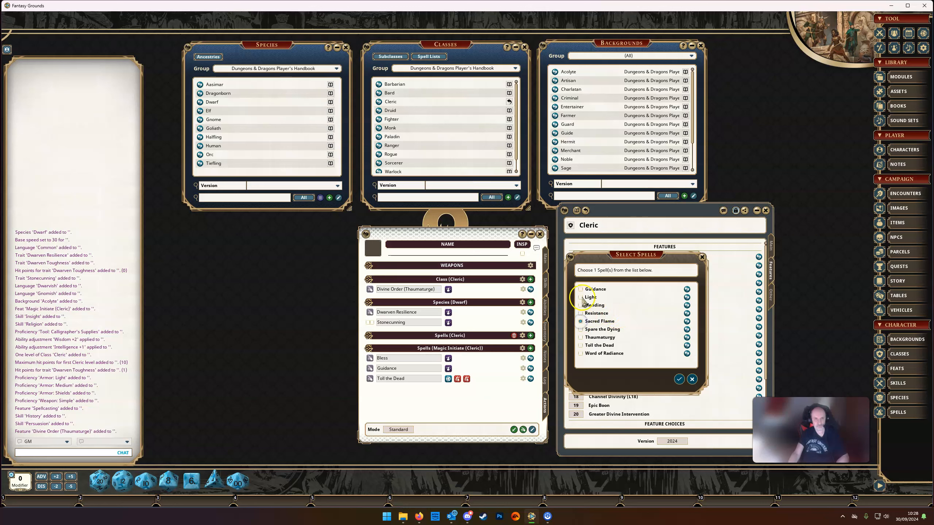
pyautogui.click(679, 381)
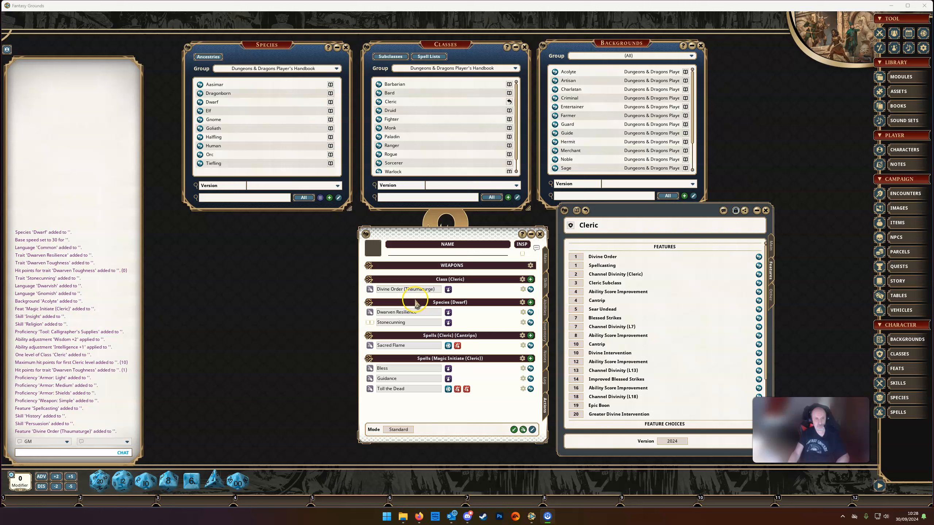
# Read the Divine Order (Thaumaturge) description from the character's actions, then close its record.
pyautogui.click(530, 290)
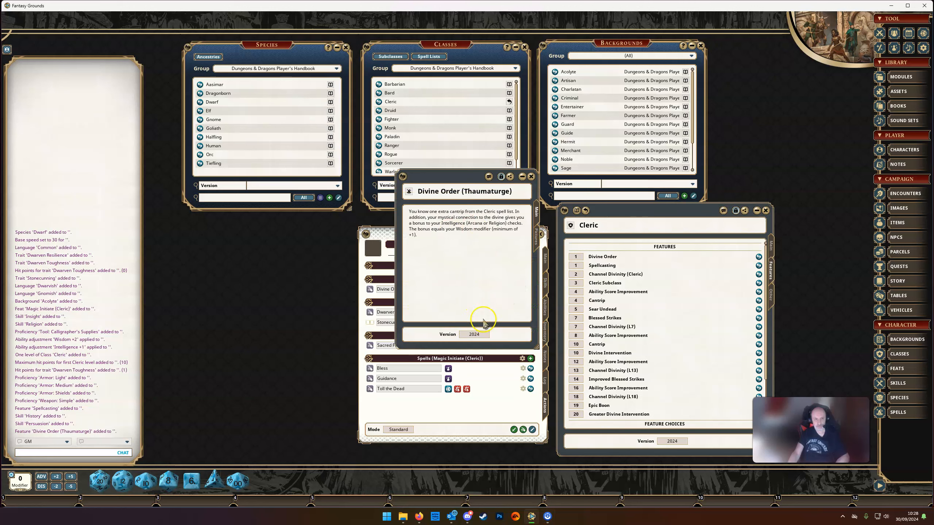
pyautogui.click(532, 177)
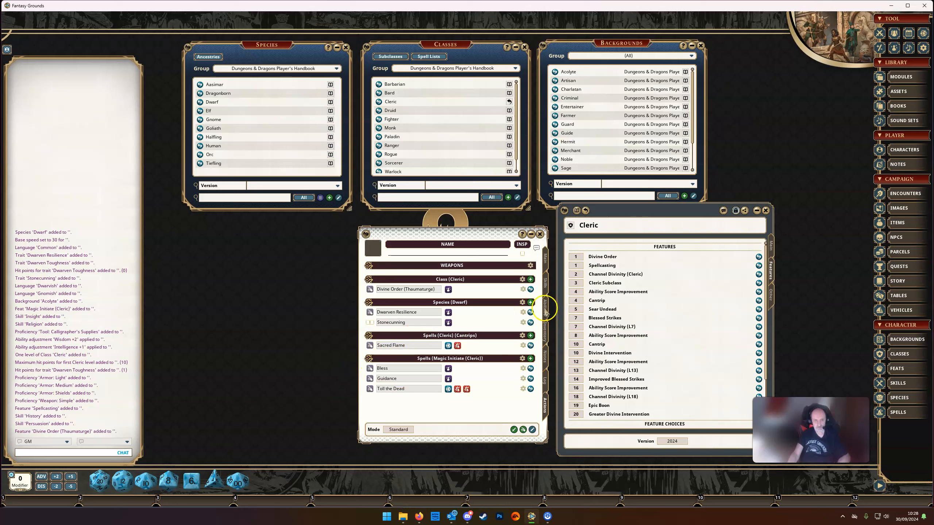
# Set the XP needed for the next level to 300 in the character's class and level details, then close them.
pyautogui.click(547, 262)
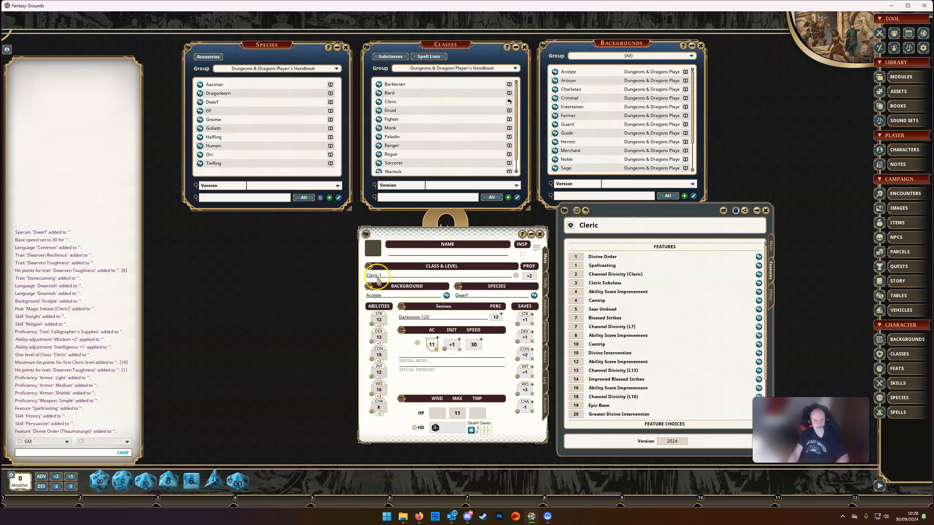
pyautogui.click(516, 276)
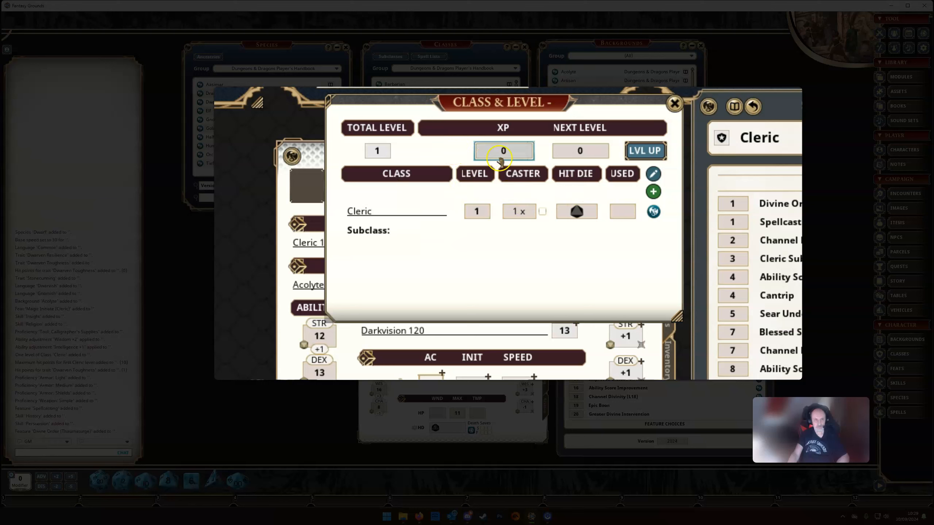
pyautogui.click(572, 151)
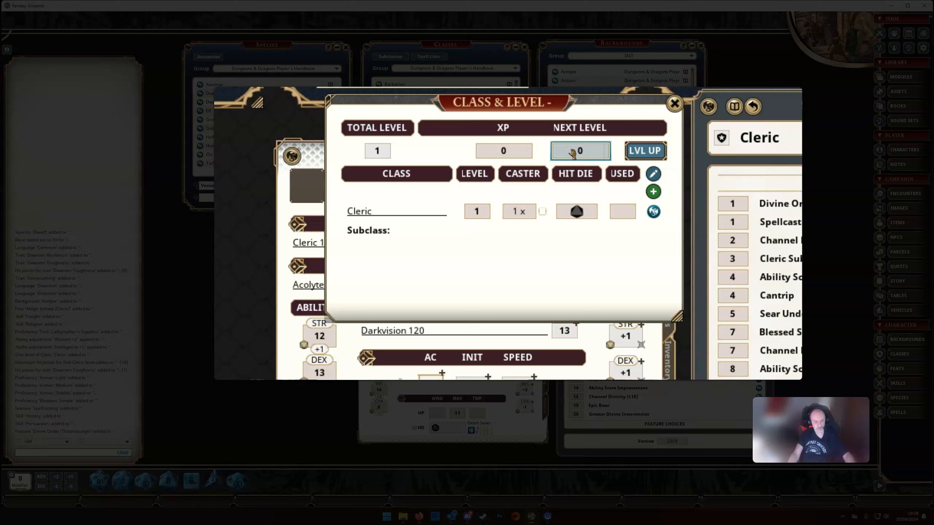
pyautogui.write('300')
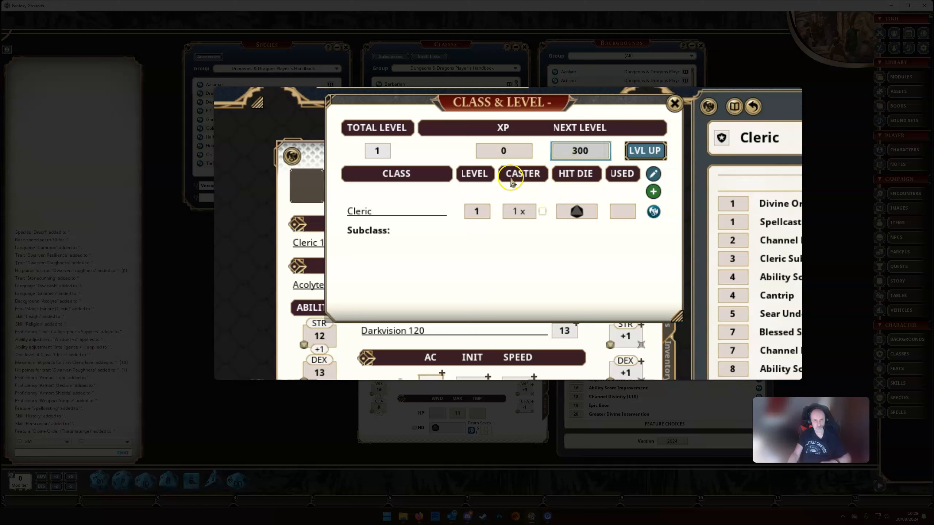
pyautogui.click(571, 225)
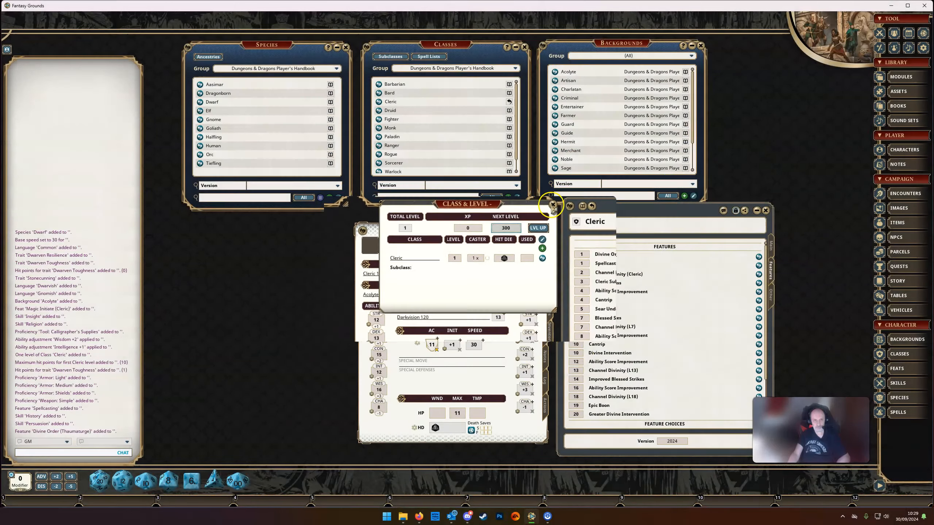
pyautogui.click(675, 103)
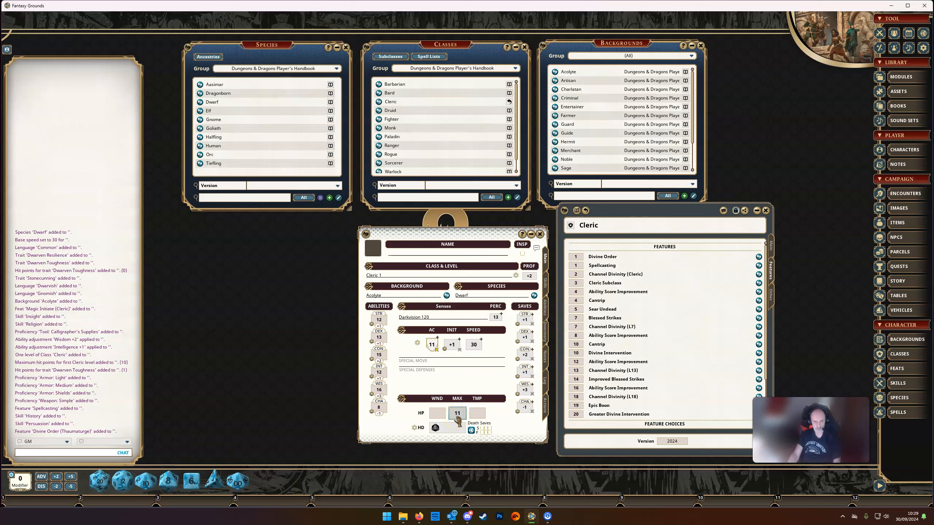
# Review the character's hit points, actions and Dwarven Toughness trait, then return to the main character page and close the Cleric record.
pyautogui.click(381, 361)
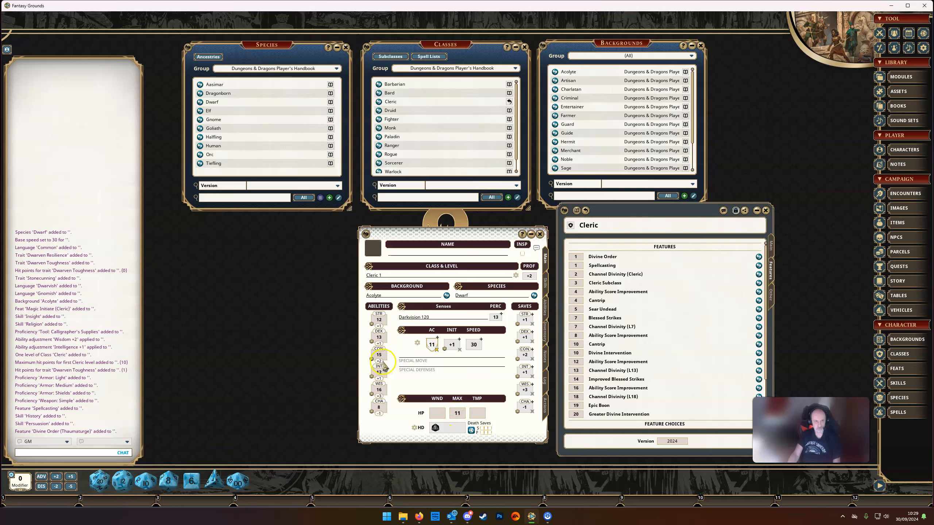
pyautogui.click(545, 406)
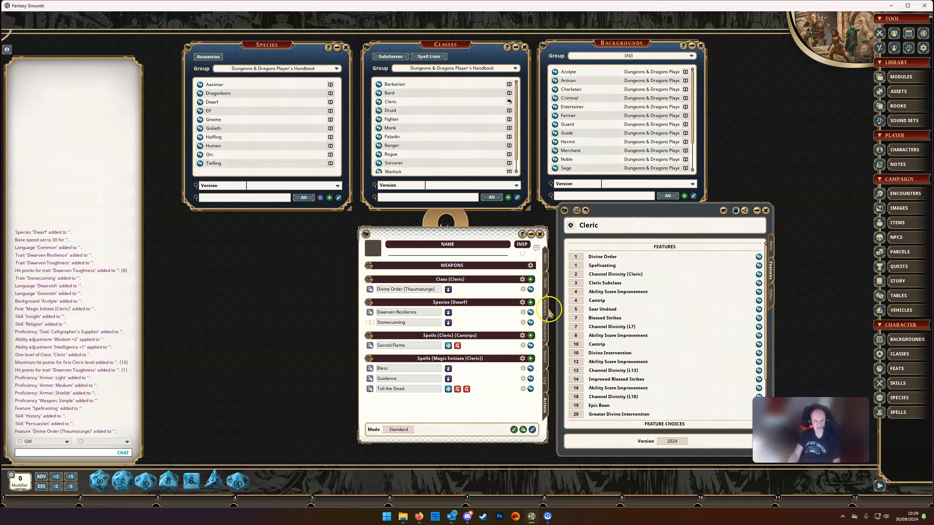
pyautogui.click(545, 308)
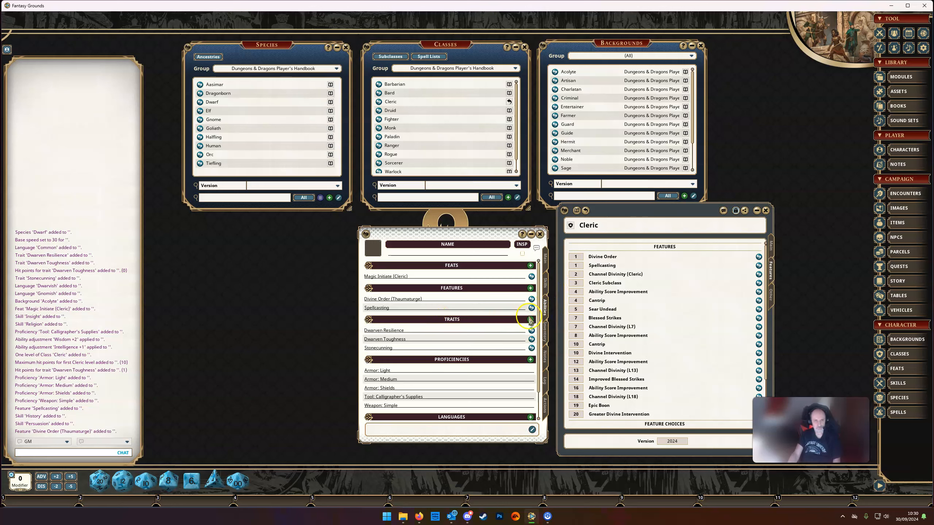
pyautogui.click(531, 339)
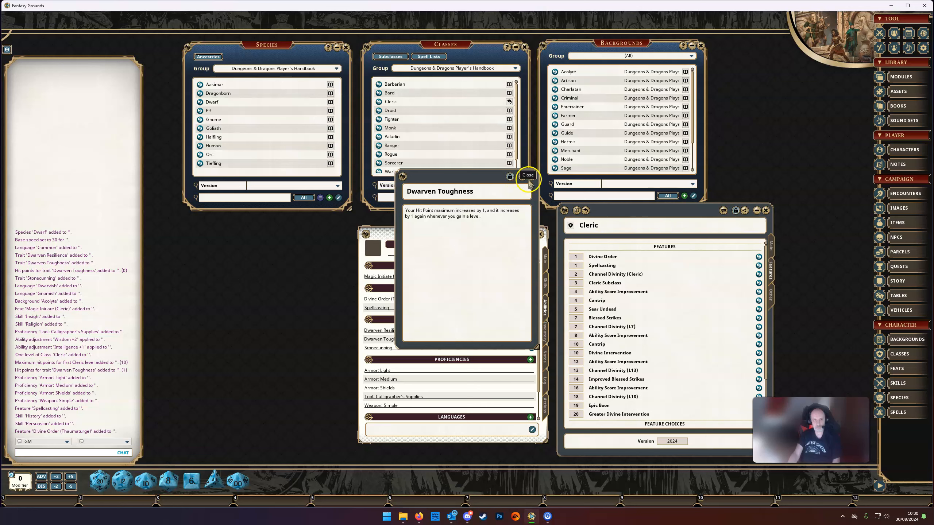
pyautogui.click(530, 178)
pyautogui.click(545, 258)
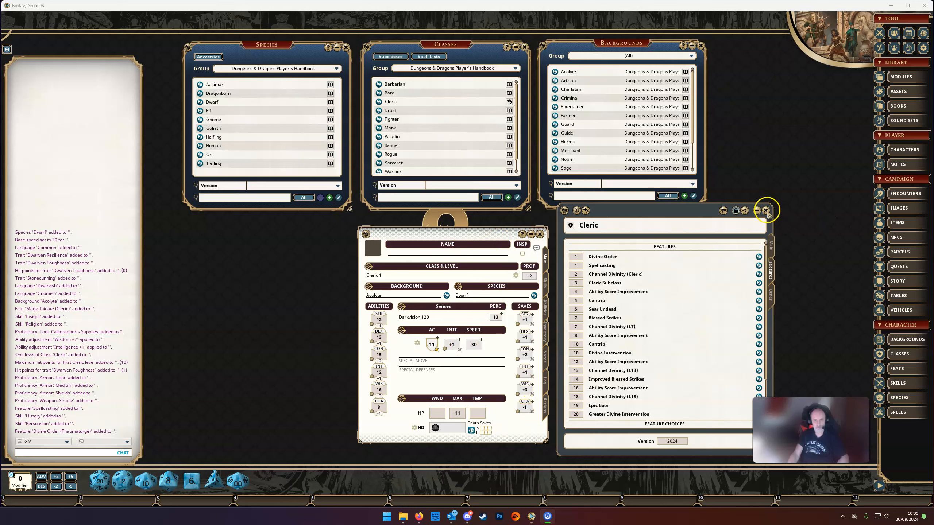
pyautogui.click(766, 210)
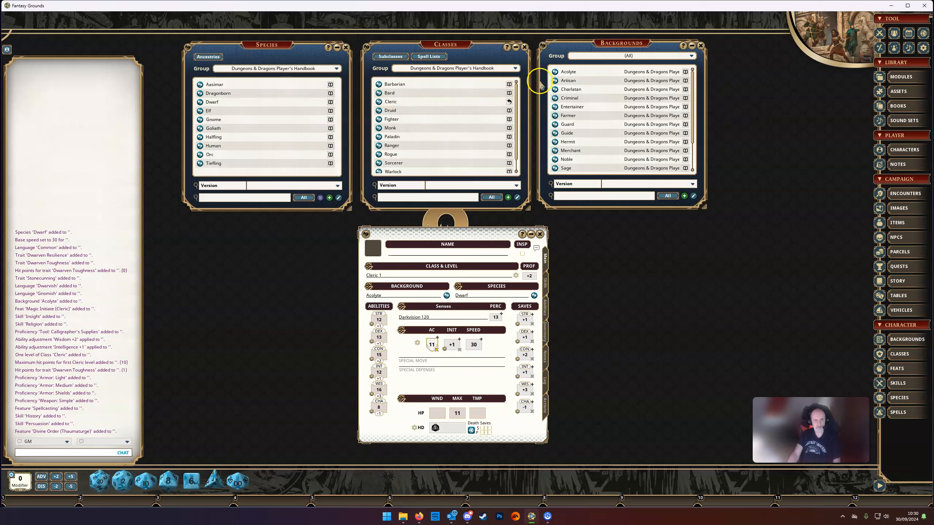
# Check the Acolyte background's equipment options, enter 50 GP in the character's treasure, and close the background record.
pyautogui.click(554, 72)
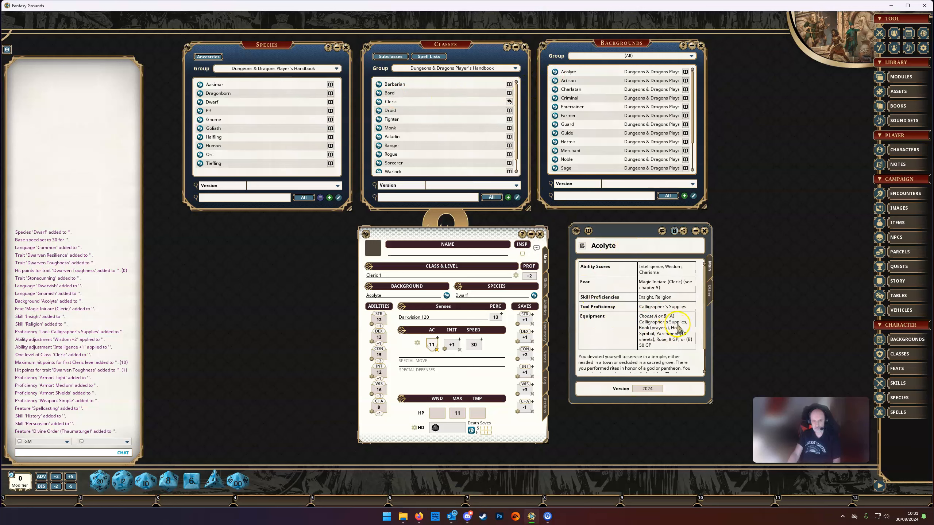
pyautogui.click(709, 290)
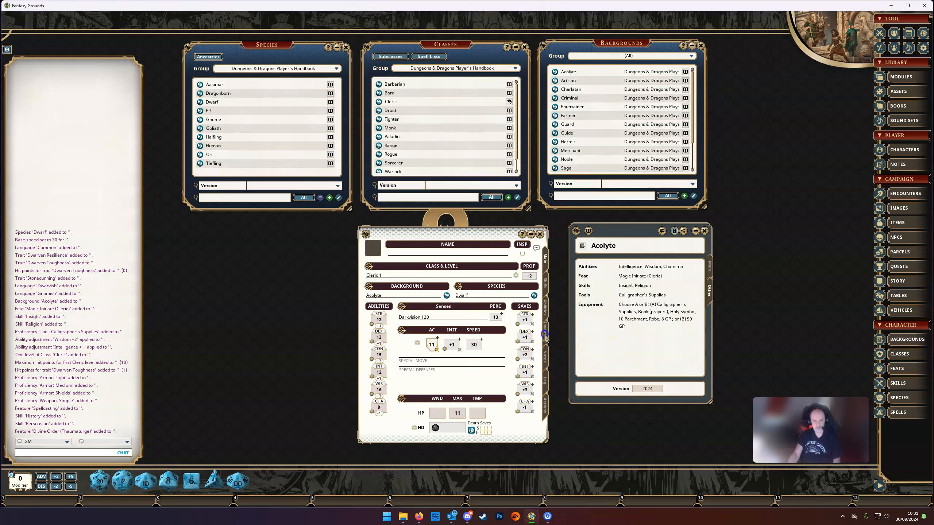
pyautogui.click(545, 335)
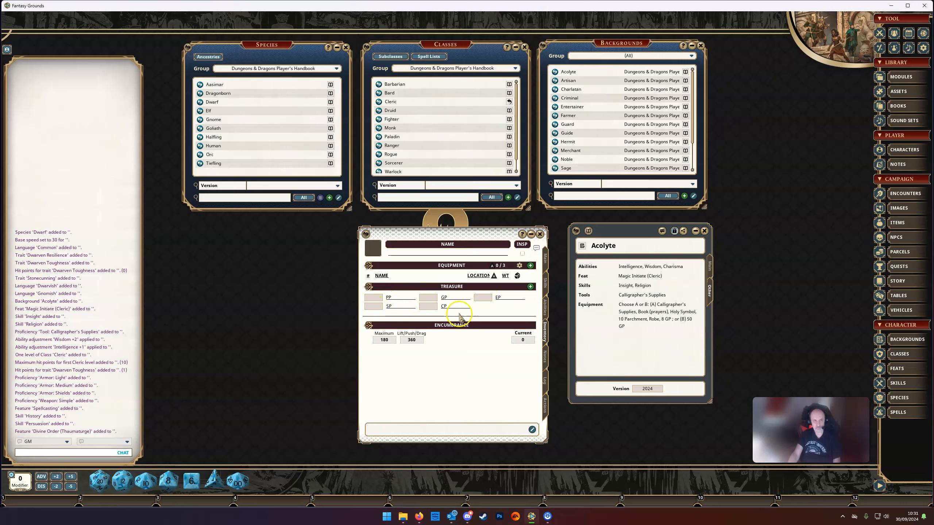
pyautogui.click(425, 299)
pyautogui.write('50')
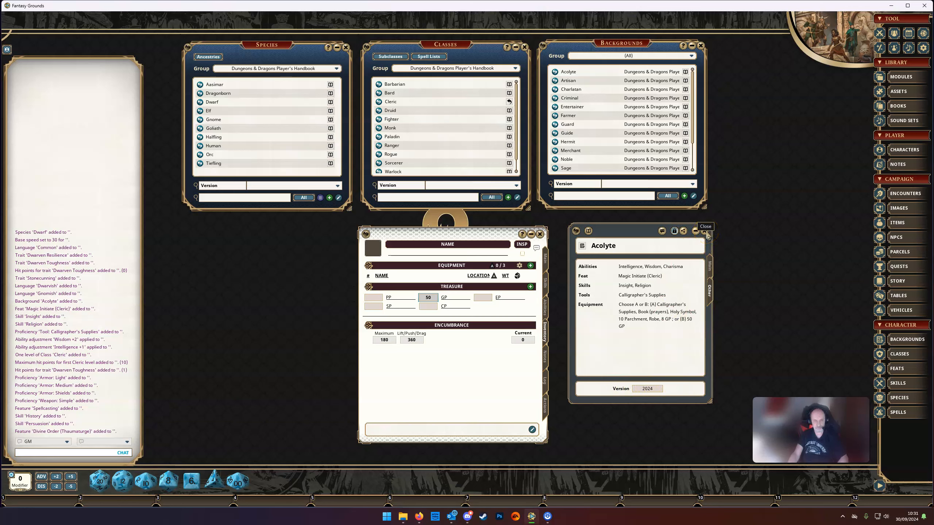
pyautogui.click(706, 232)
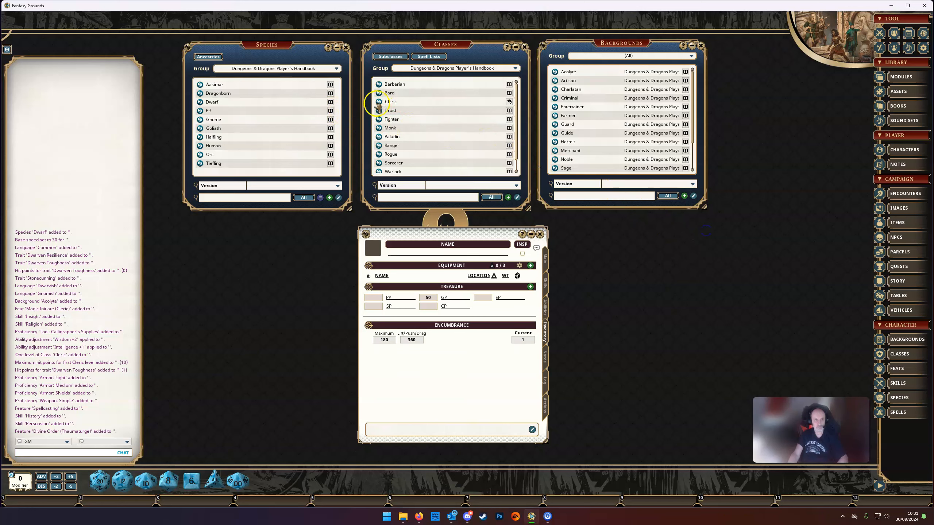
# Consult the Cleric class's starting equipment and raise the character's gold to 57 GP for option A.
pyautogui.click(379, 102)
pyautogui.click(632, 211)
pyautogui.moveTo(632, 211); pyautogui.dragTo(643, 171)
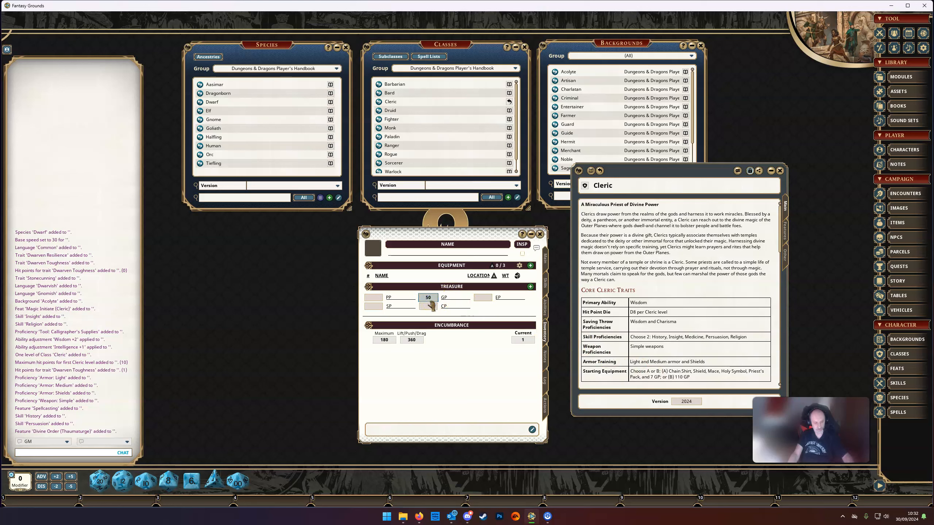
pyautogui.click(436, 307)
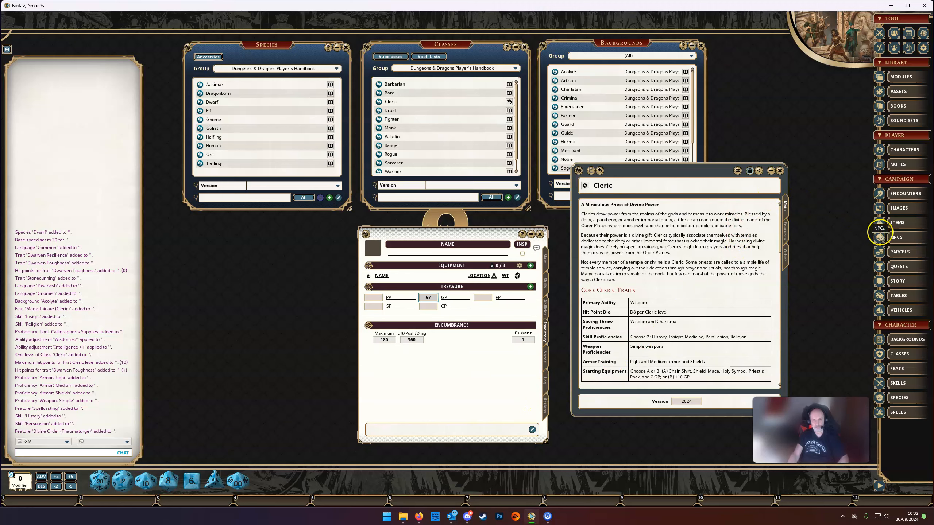
# Open the armor table from the item list and add a Chain Shirt to the character's inventory.
pyautogui.moveTo(690, 172); pyautogui.dragTo(252, 203)
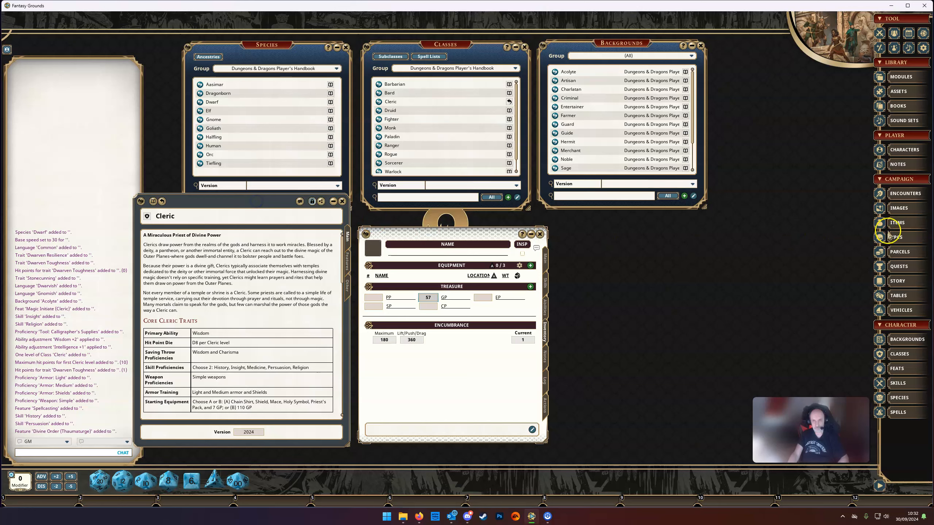
pyautogui.click(897, 223)
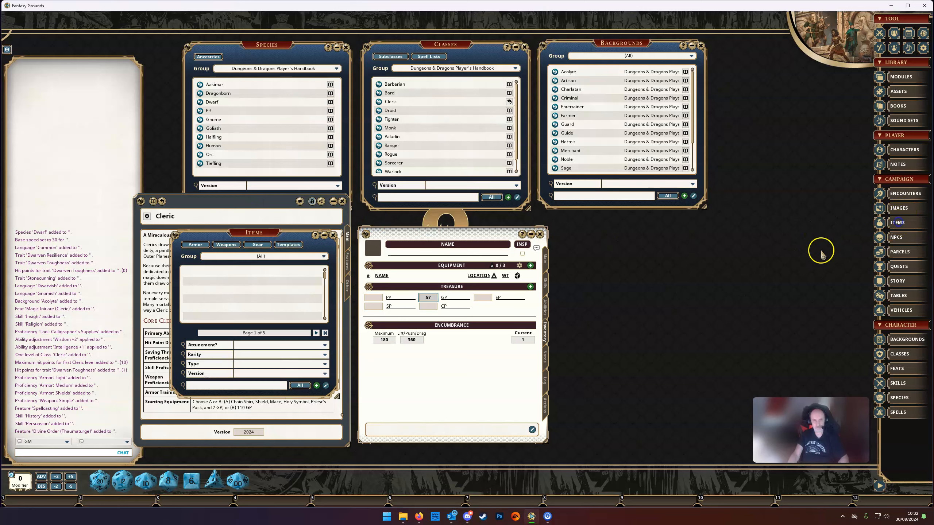
pyautogui.moveTo(253, 232); pyautogui.dragTo(644, 228)
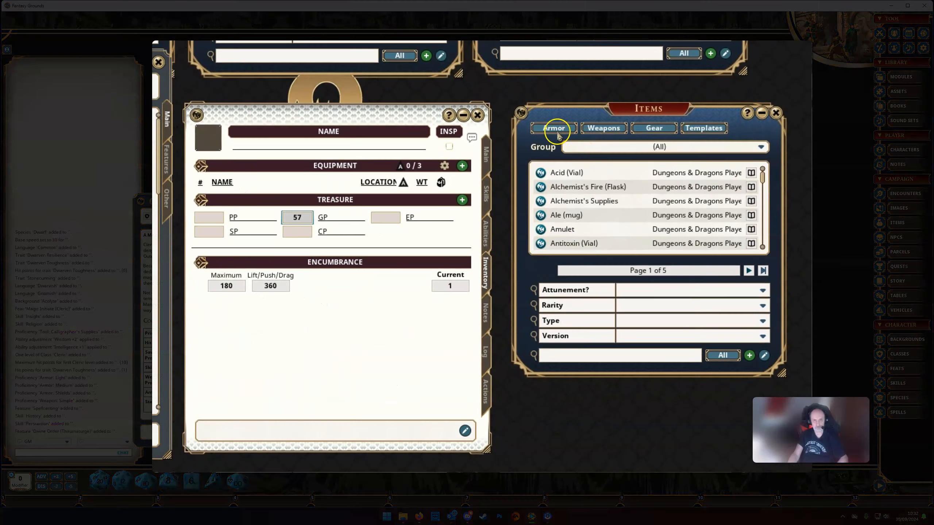
pyautogui.click(559, 146)
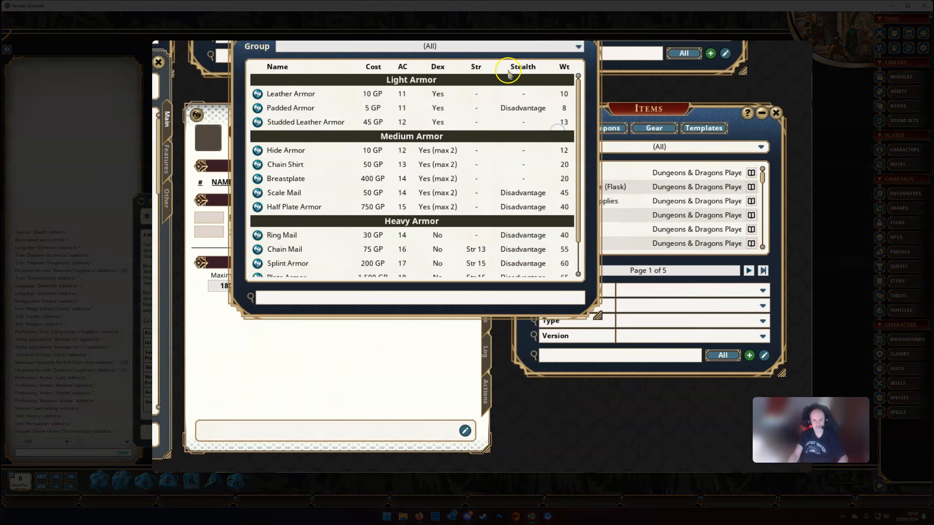
pyautogui.moveTo(432, 30); pyautogui.dragTo(711, 92)
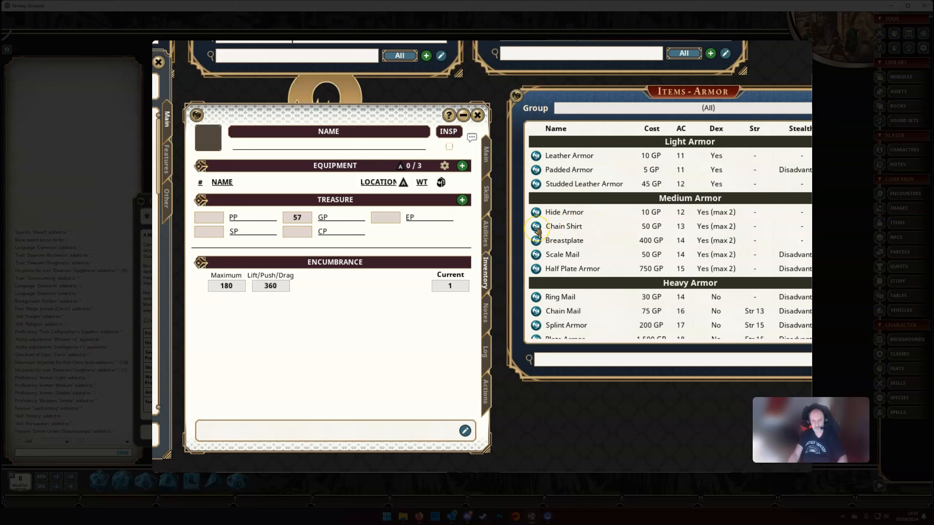
pyautogui.moveTo(535, 228); pyautogui.dragTo(278, 190)
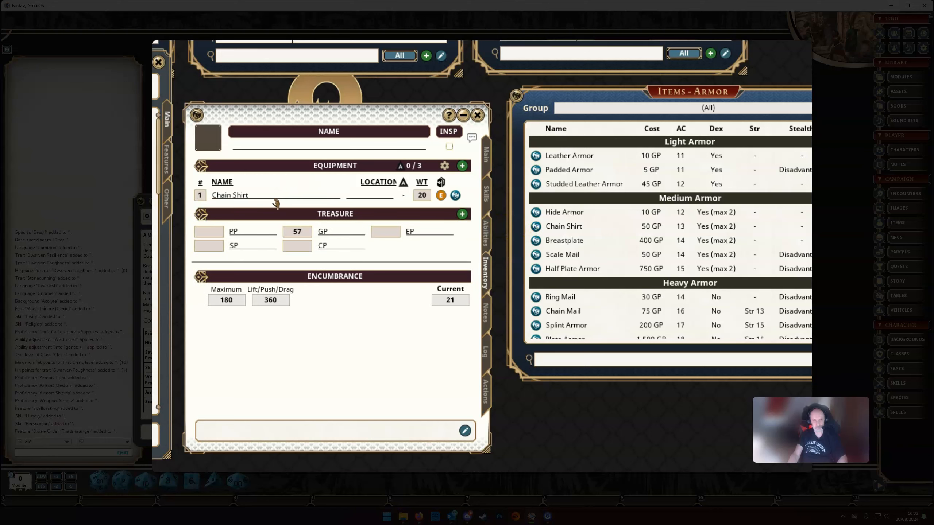
# Check the Chain Shirt's equipped status and inspect how the armor class is calculated in the combat calculation, then close it.
pyautogui.click(241, 201)
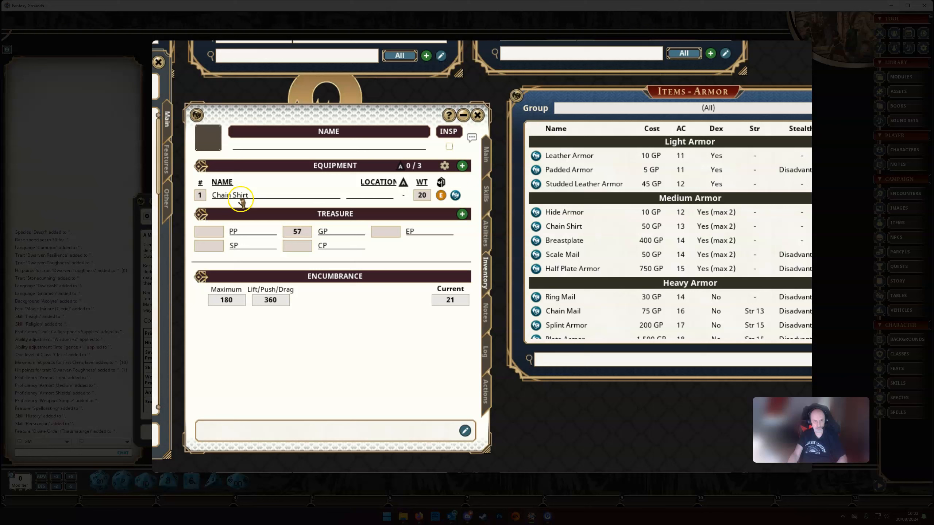
pyautogui.click(442, 199)
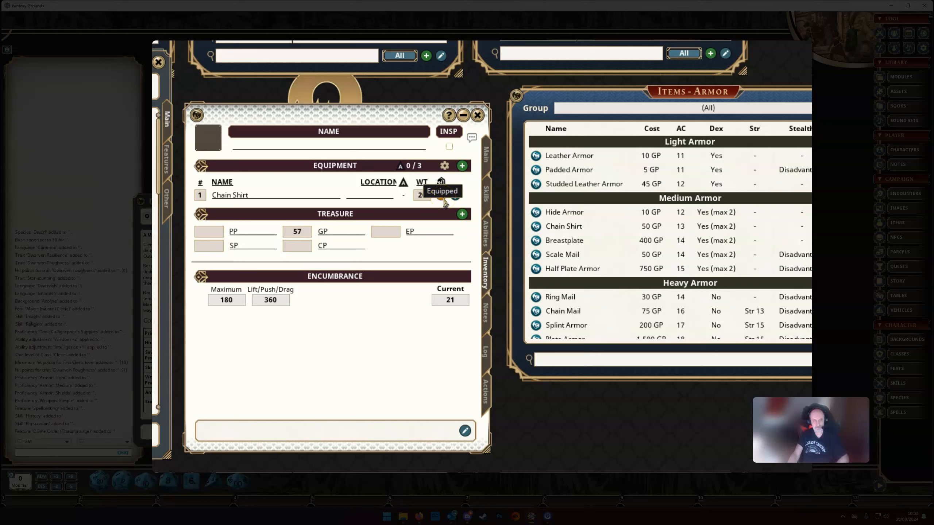
pyautogui.click(487, 161)
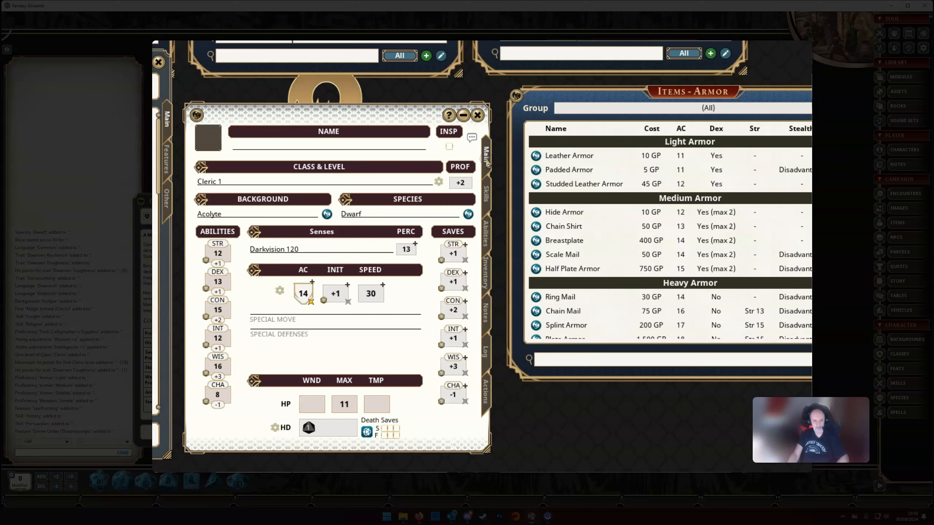
pyautogui.click(302, 296)
pyautogui.click(280, 292)
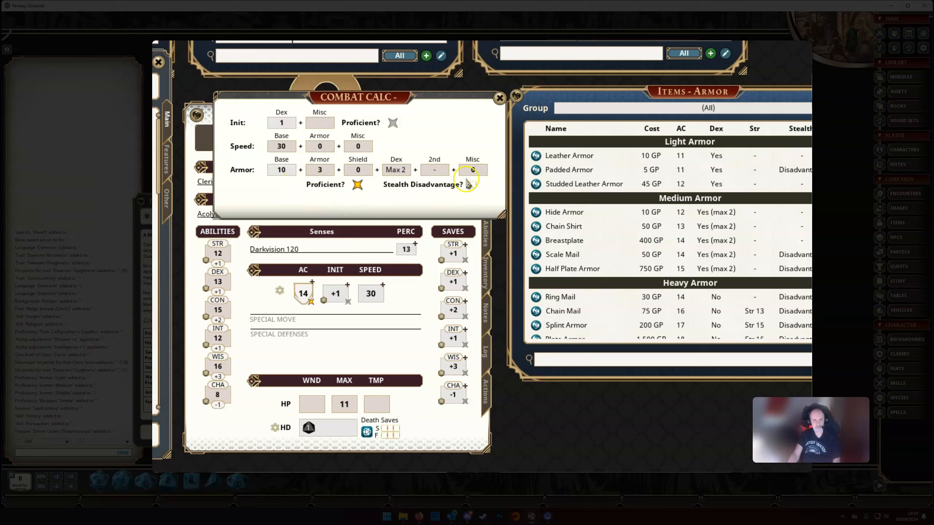
pyautogui.click(499, 99)
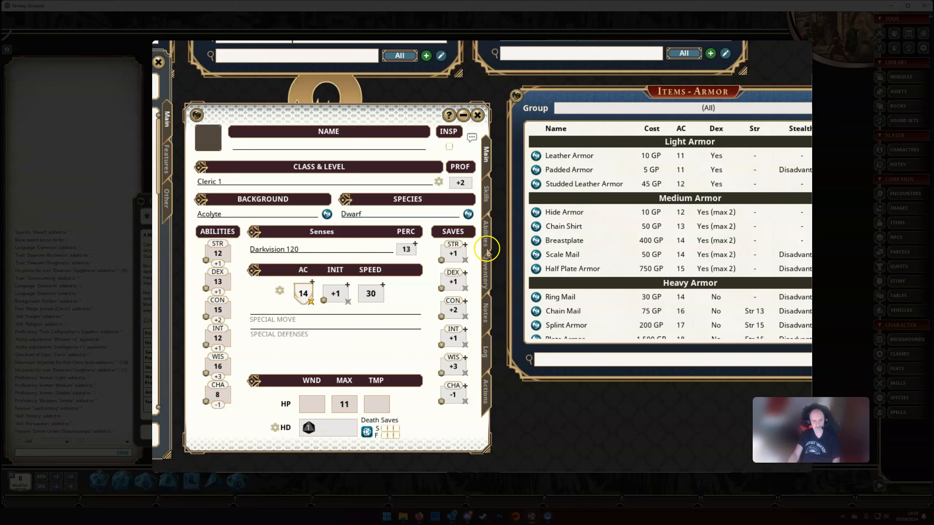
# Add a Shield from the armor table to the character's inventory.
pyautogui.click(485, 275)
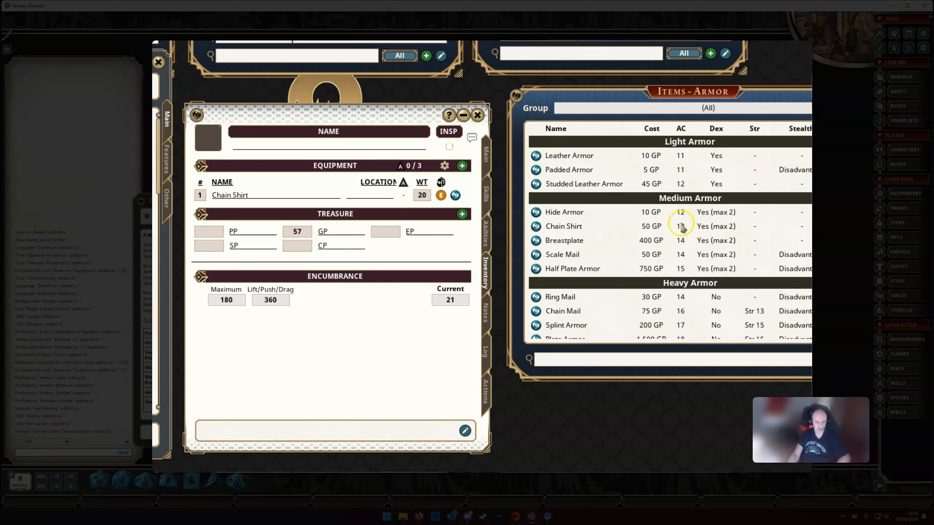
pyautogui.scroll(-2, 648, 228)
pyautogui.click(636, 326)
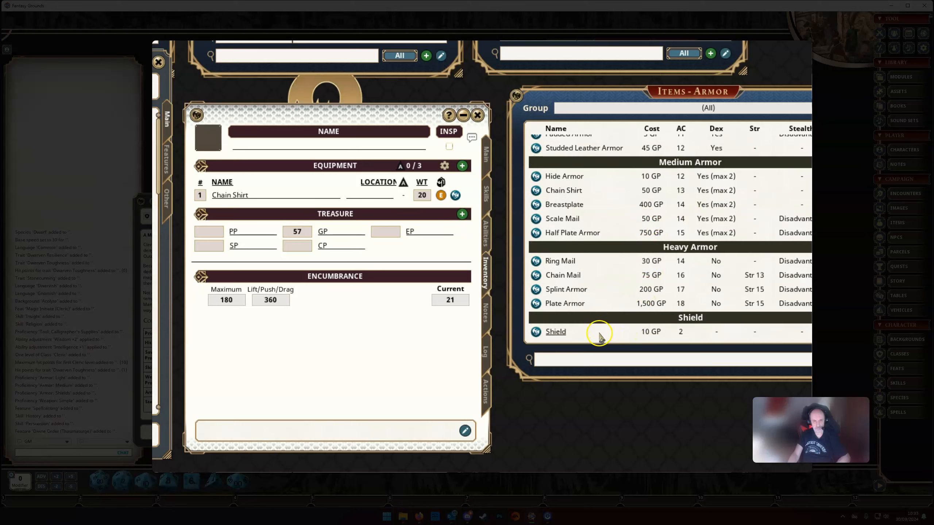
pyautogui.click(536, 333)
pyautogui.moveTo(536, 333); pyautogui.dragTo(266, 199)
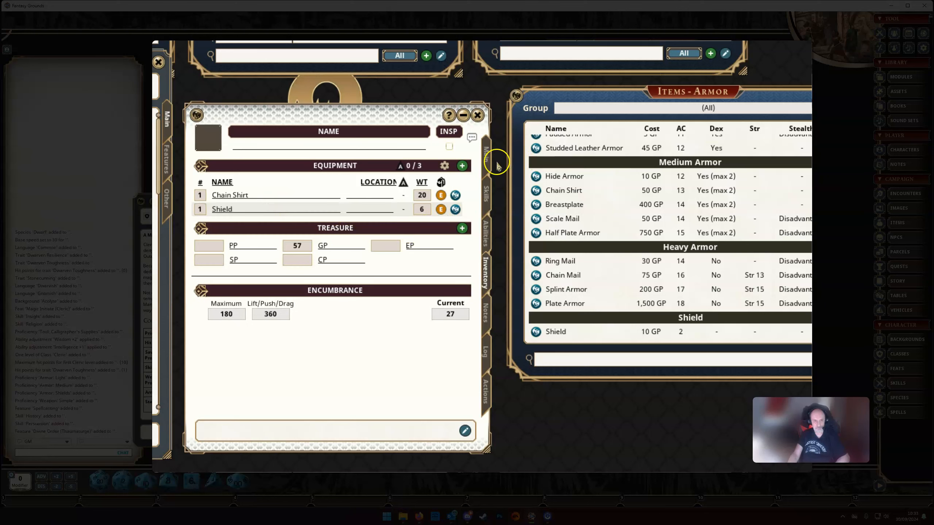
# Inspect the combat calculation for the armor class with the Shield equipped, then close it.
pyautogui.click(486, 156)
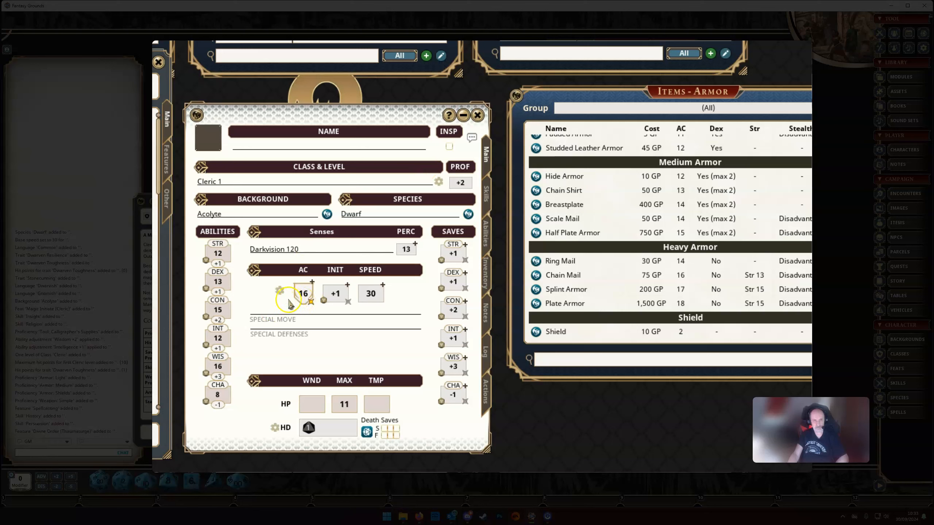
pyautogui.click(280, 291)
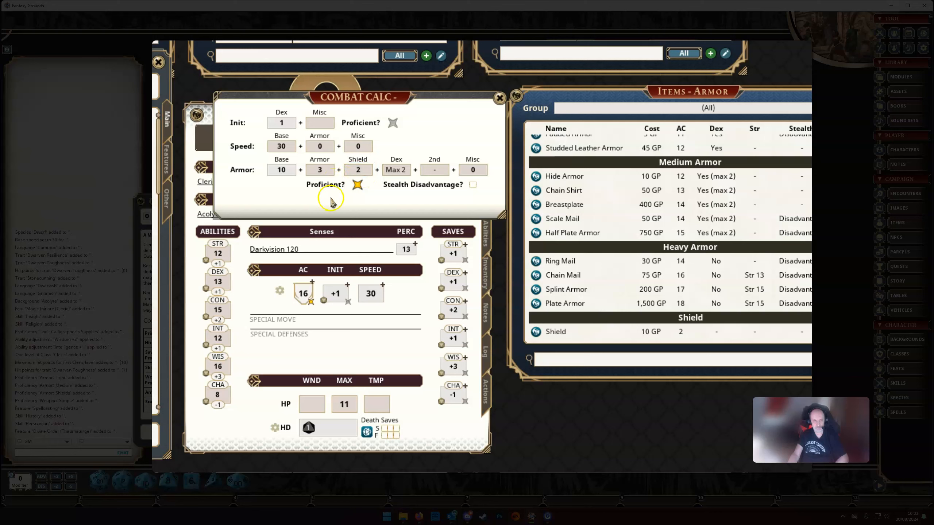
pyautogui.click(499, 98)
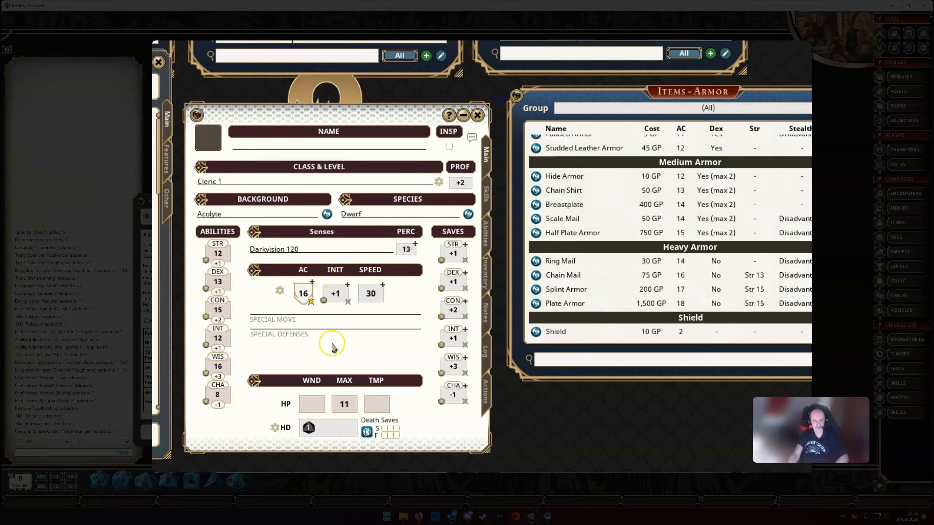
# Add a Mace from the weapons table to the character's inventory, check its attack entry among the actions, and close the table.
pyautogui.click(487, 274)
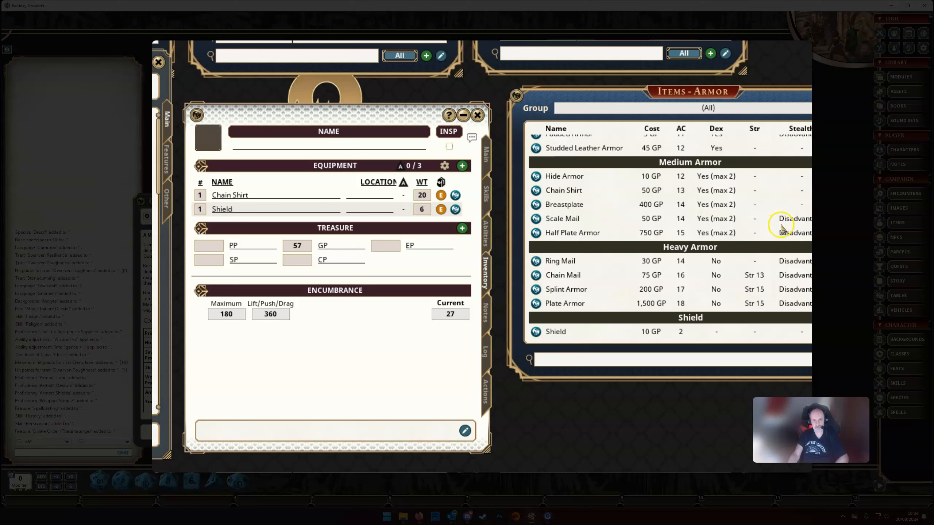
pyautogui.press('Escape')
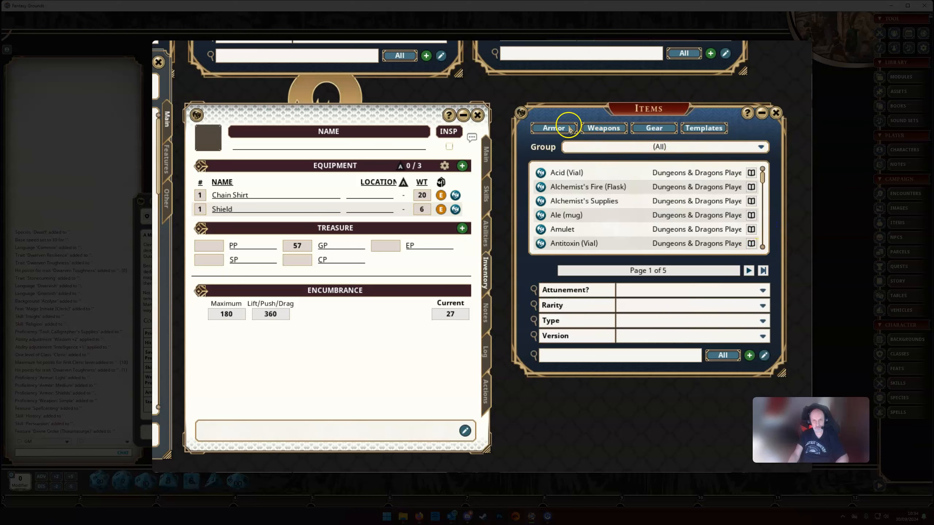
pyautogui.click(613, 125)
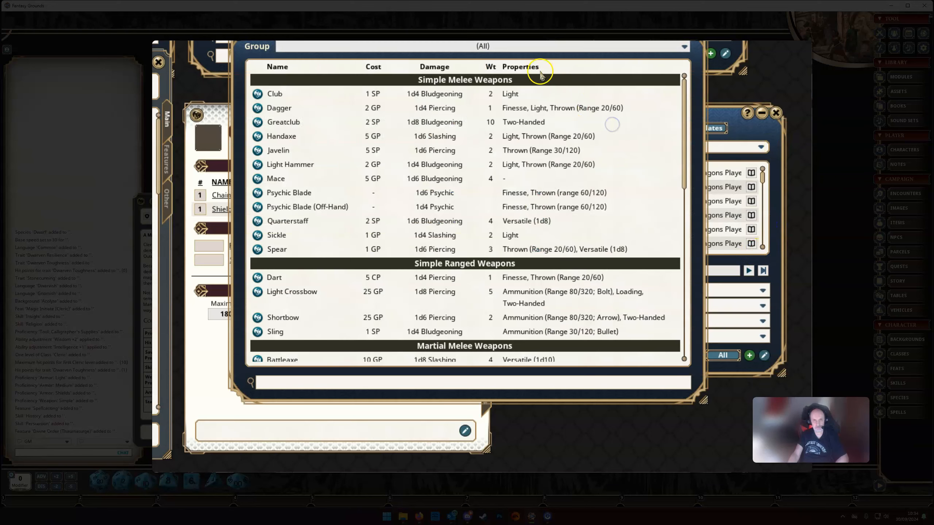
pyautogui.moveTo(527, 182); pyautogui.dragTo(802, 170)
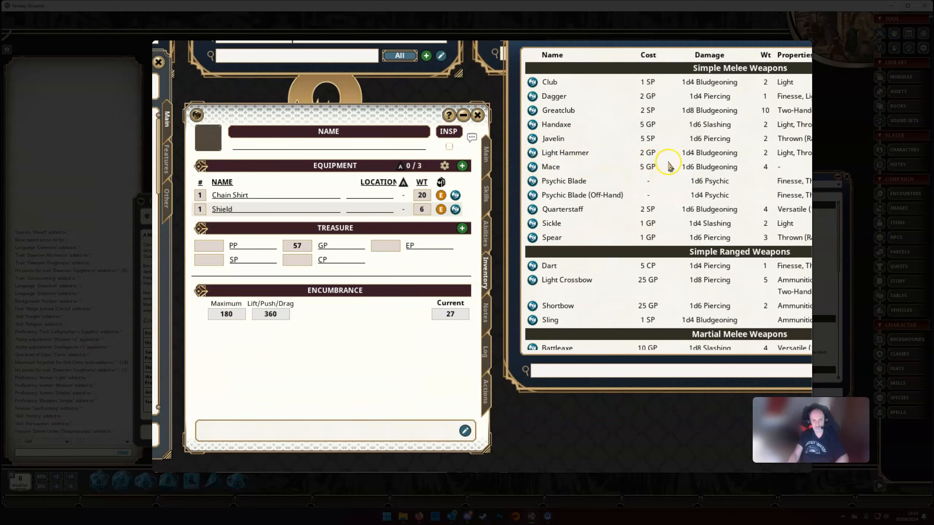
pyautogui.moveTo(531, 168); pyautogui.dragTo(293, 202)
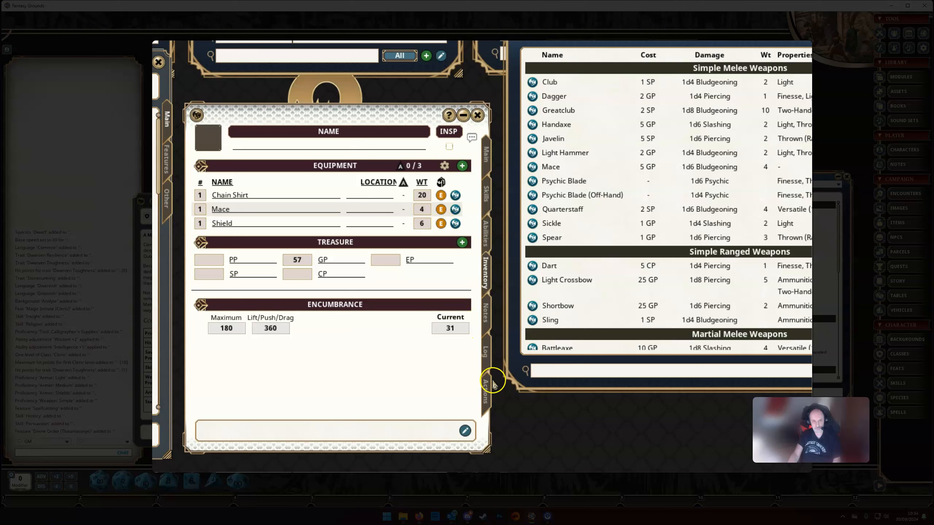
pyautogui.click(486, 399)
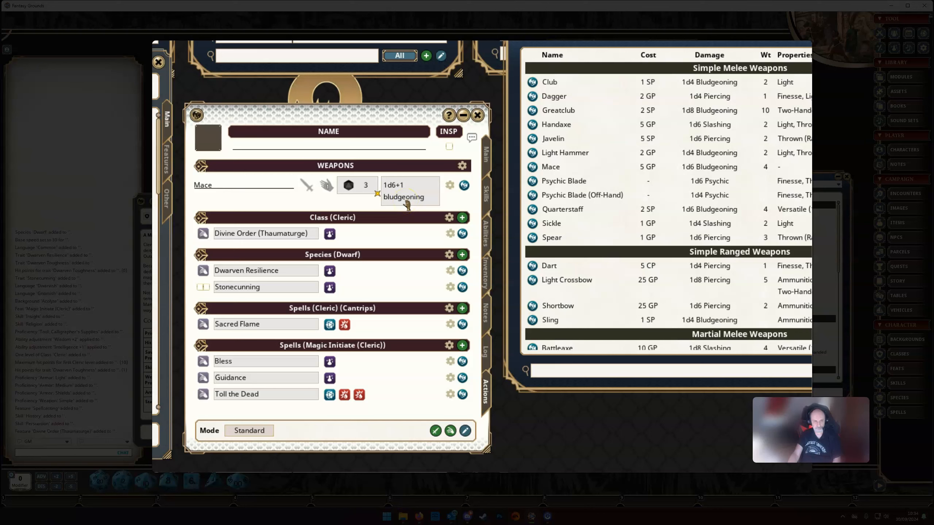
pyautogui.click(844, 176)
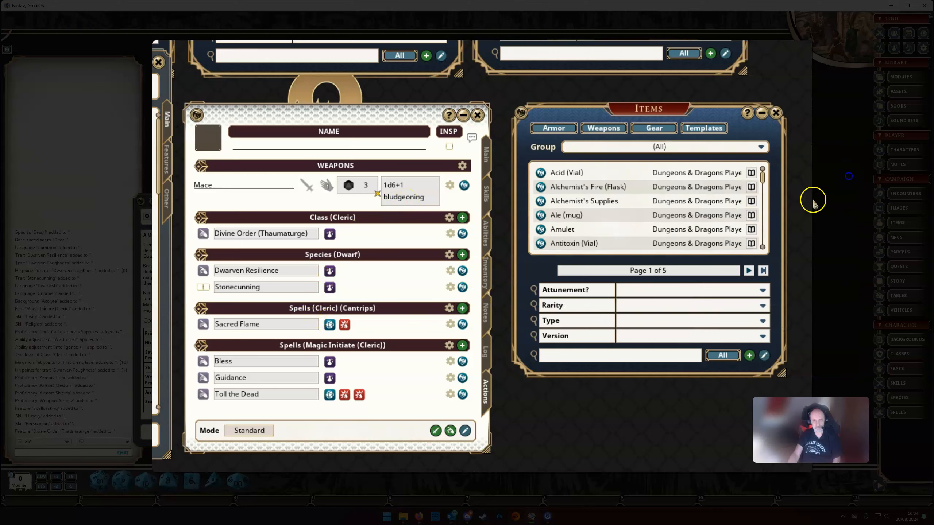
# Search the item list for "holy" and read the Holy Symbol's description, then close it.
pyautogui.click(486, 271)
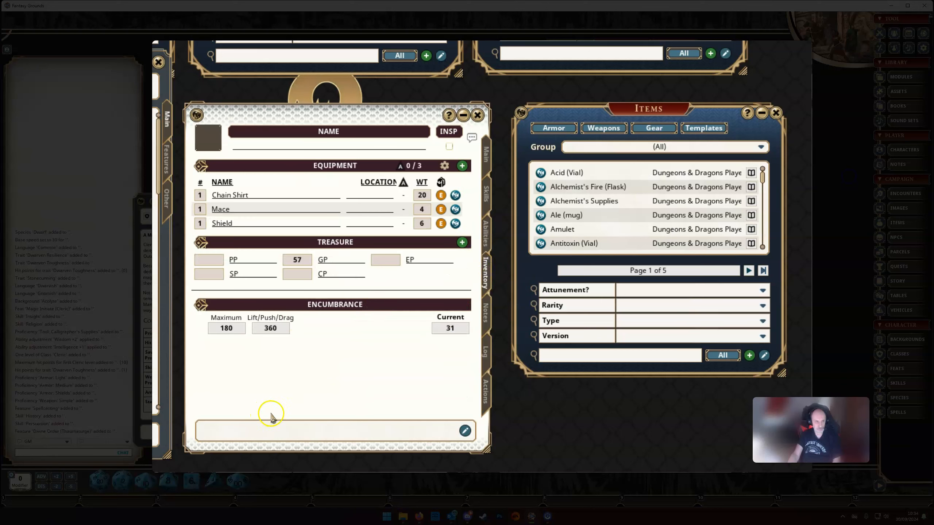
pyautogui.click(586, 354)
pyautogui.write('holy')
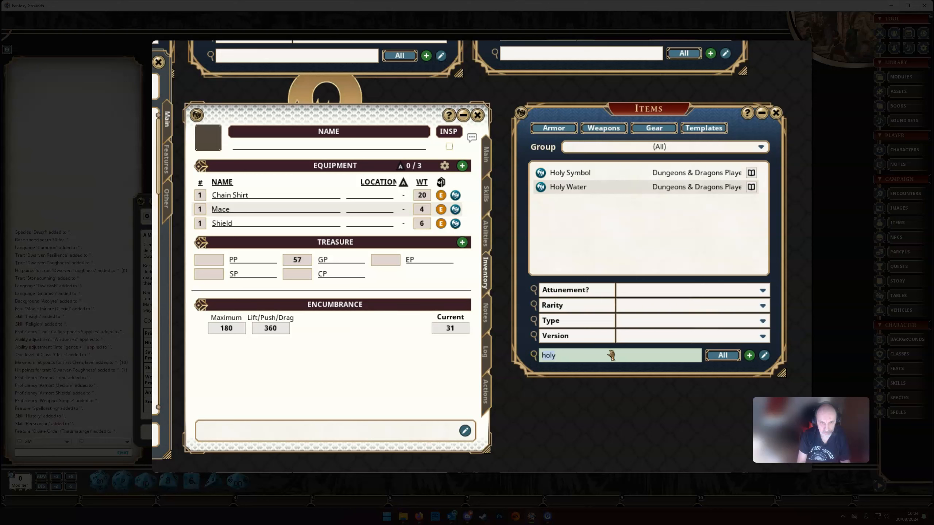
pyautogui.click(541, 172)
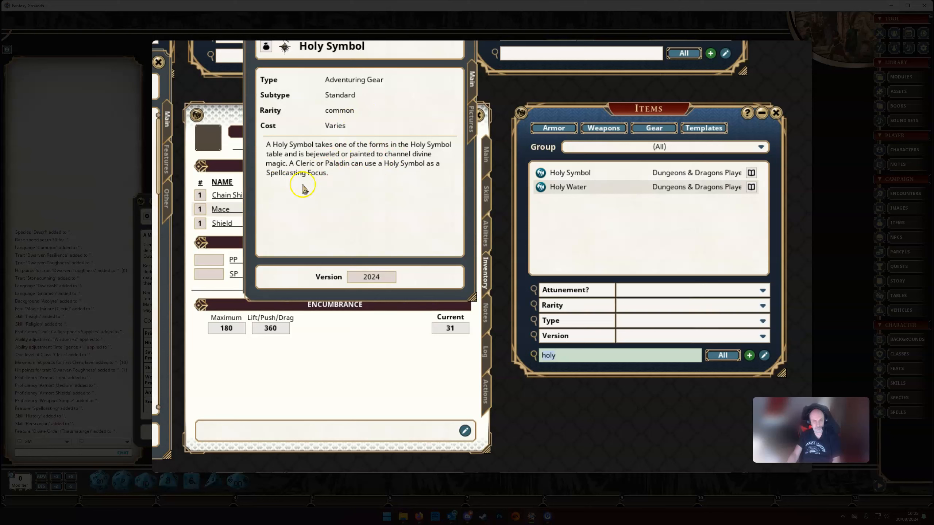
pyautogui.click(537, 176)
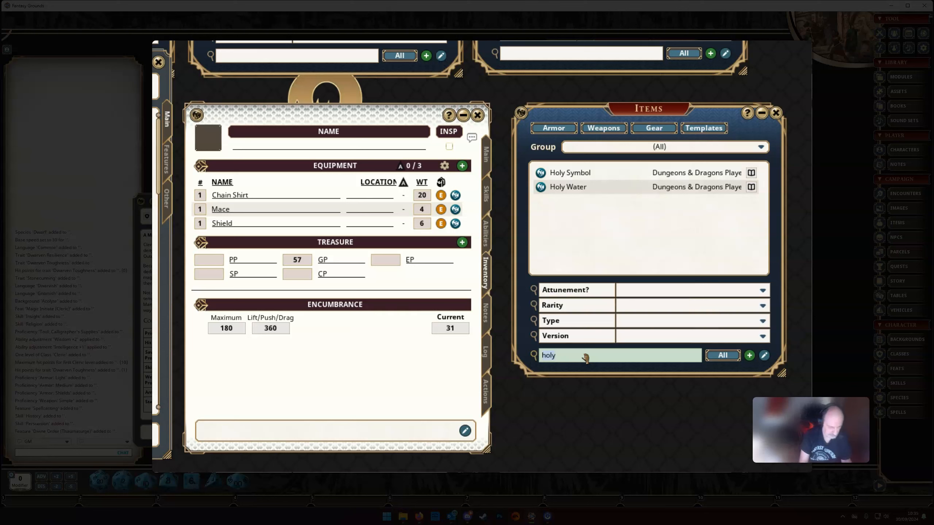
# Search the item list for "emb" and add the Emblem to the character's inventory.
pyautogui.hotkey('ctrl', 'a')
pyautogui.write('em')
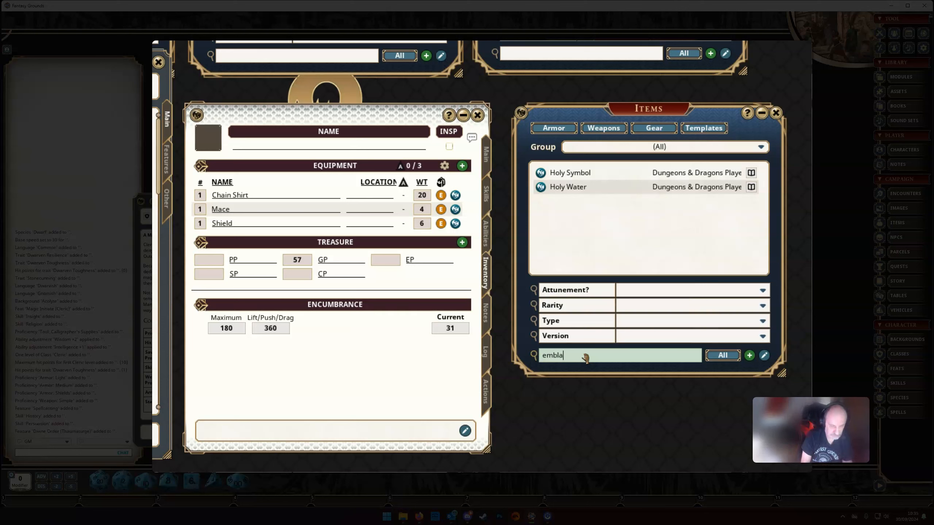
pyautogui.press('BackSpace')
pyautogui.press('BackSpace')
pyautogui.press('BackSpace')
pyautogui.press('BackSpace')
pyautogui.press('BackSpace')
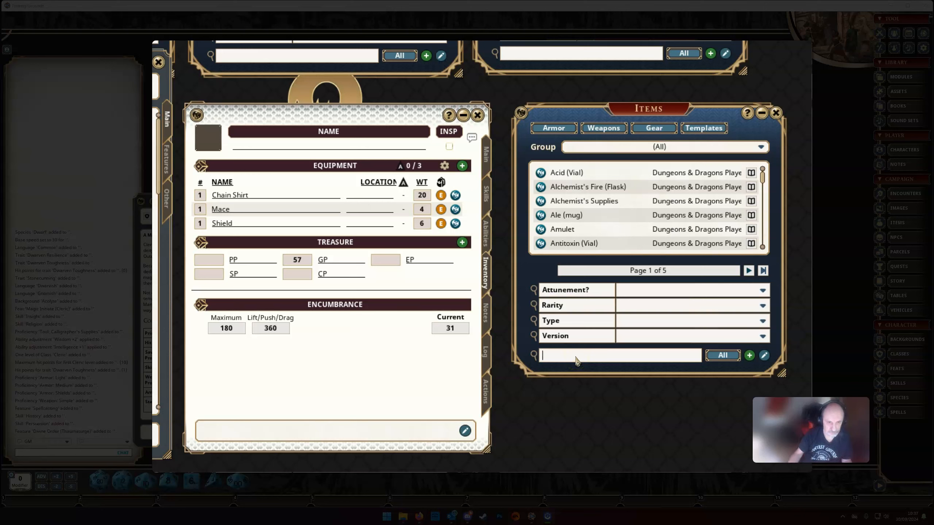
pyautogui.write('em')
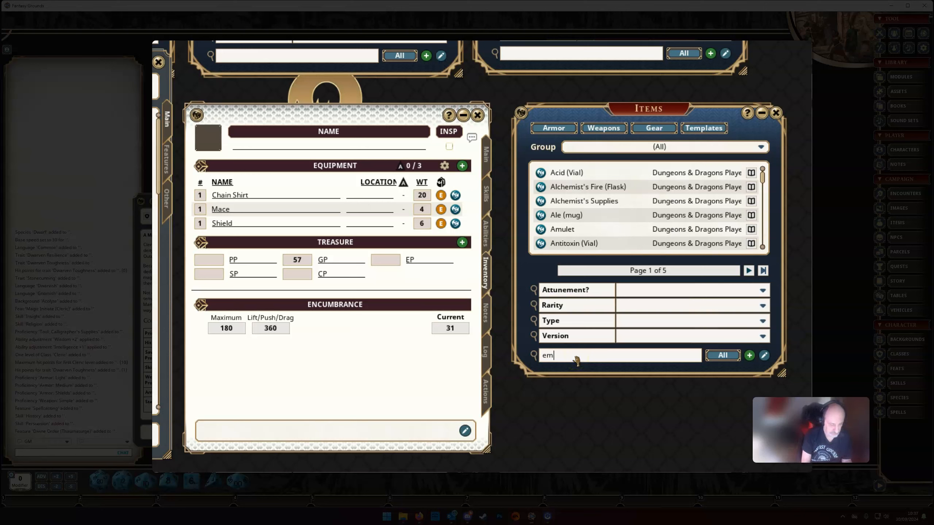
pyautogui.write('b')
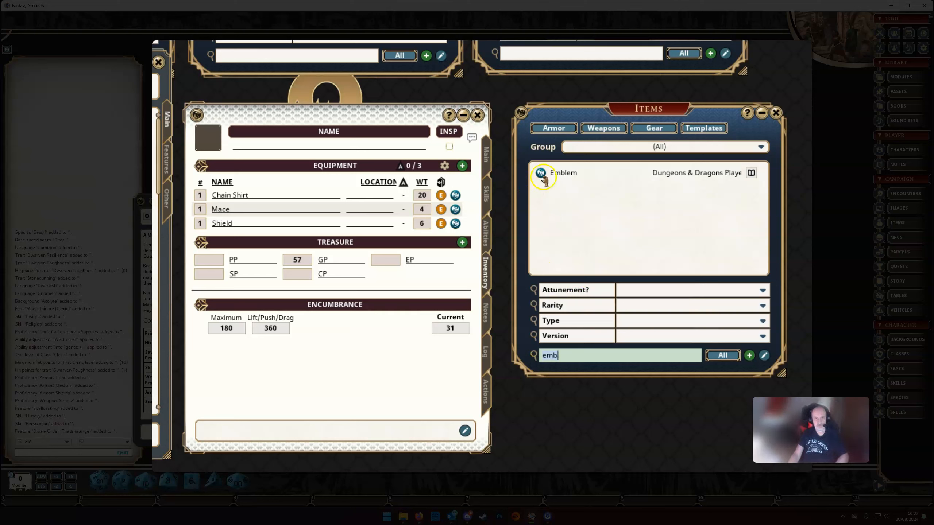
pyautogui.moveTo(543, 180); pyautogui.dragTo(270, 221)
pyautogui.click(281, 289)
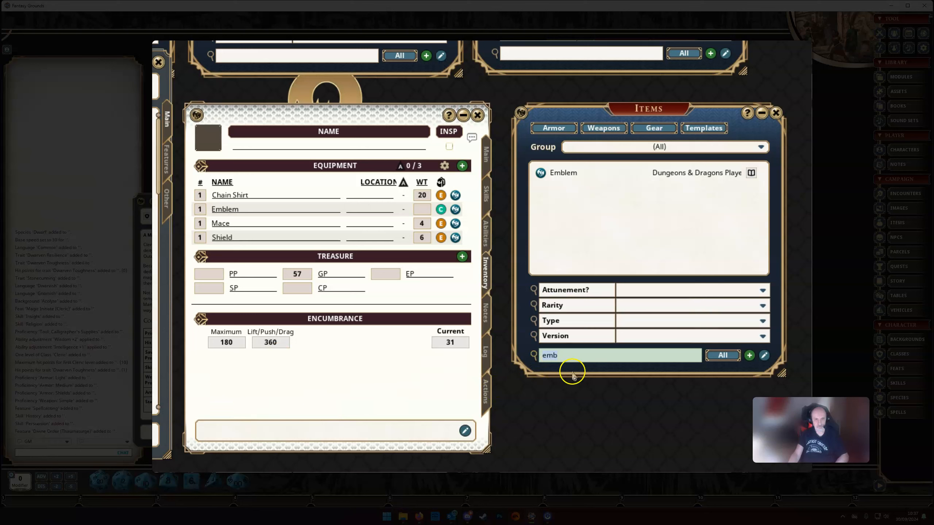
# Search the items for "priest", review the contents of the Priest's Pack, and add the pack to the character's inventory.
pyautogui.write('priest')
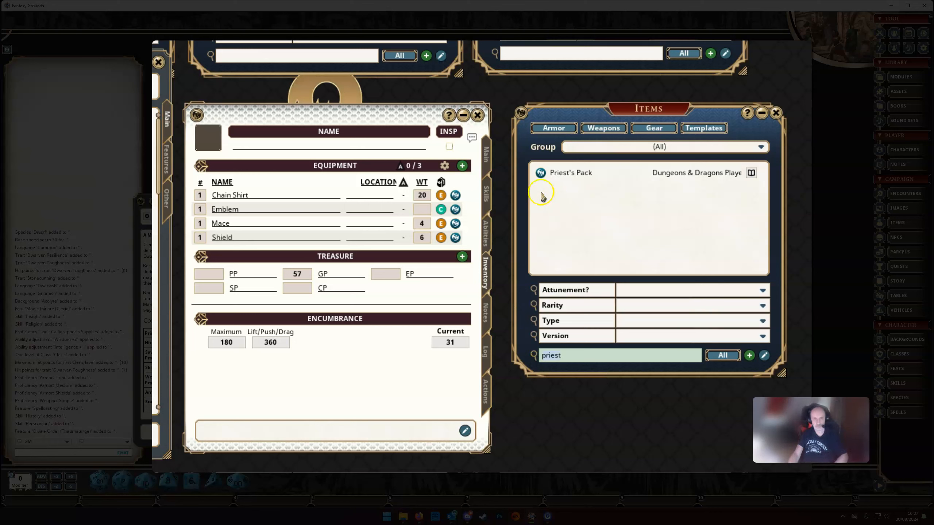
pyautogui.click(540, 174)
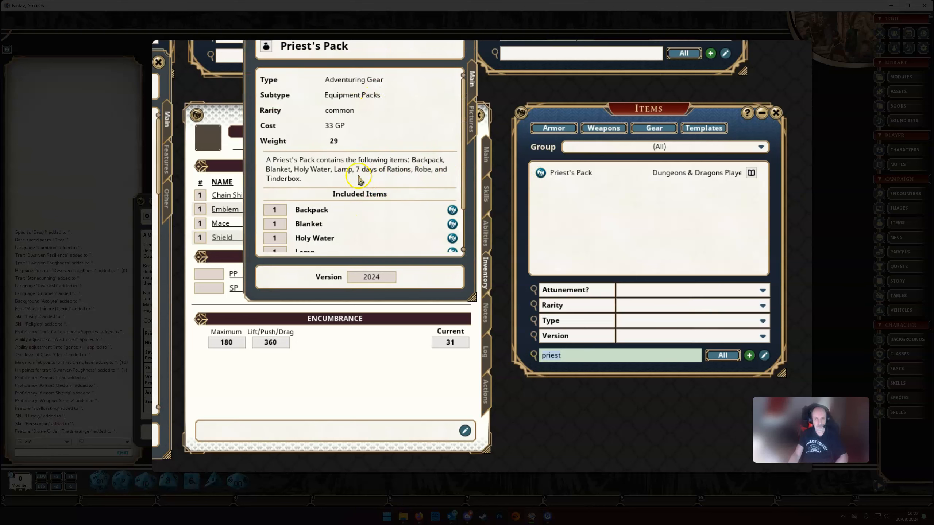
pyautogui.scroll(-1, 345, 193)
pyautogui.scroll(-2, 344, 193)
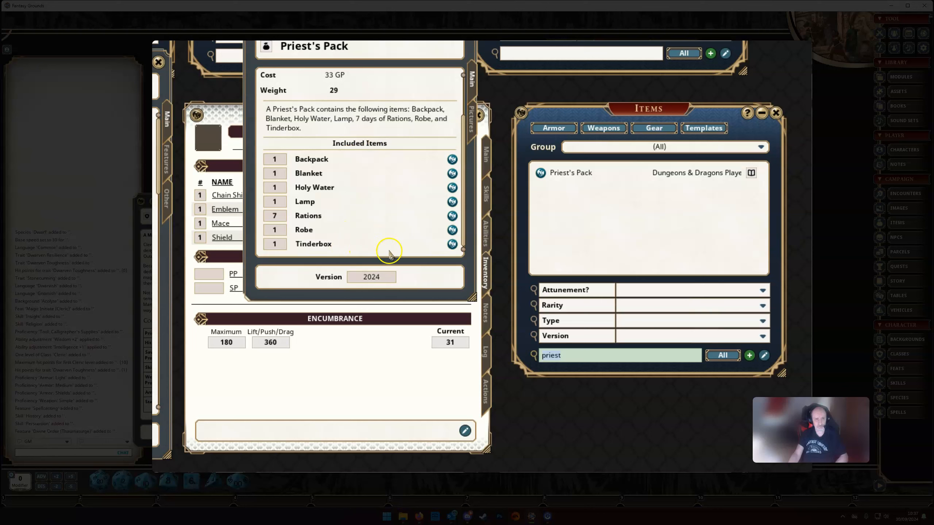
pyautogui.click(541, 172)
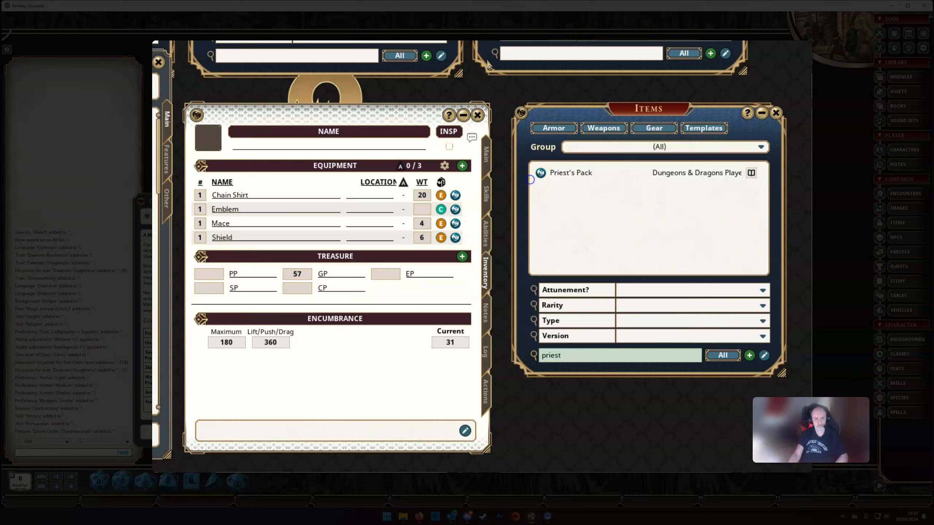
pyautogui.moveTo(541, 173); pyautogui.dragTo(307, 212)
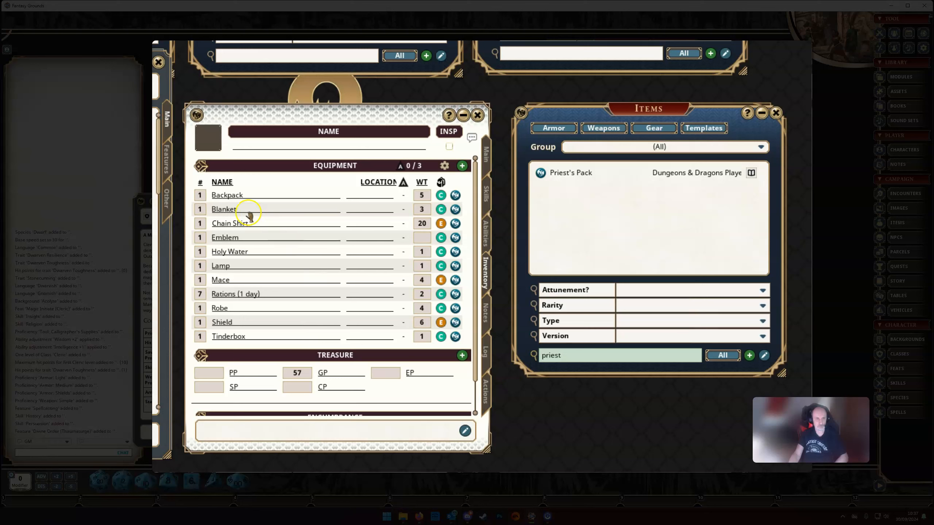
pyautogui.click(215, 386)
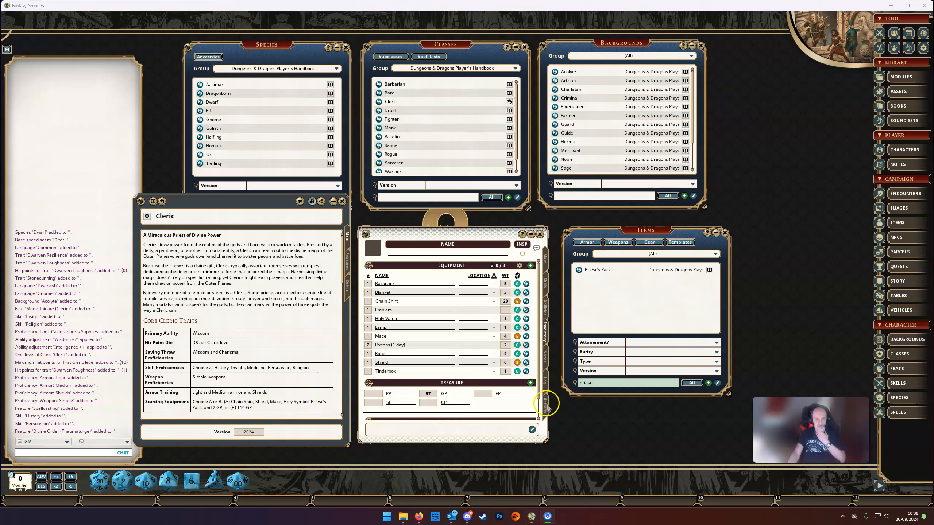
# Show the character's actions, close the Cleric record and the item, background, class and species lists, and place the spell list beside the sheet.
pyautogui.click(545, 406)
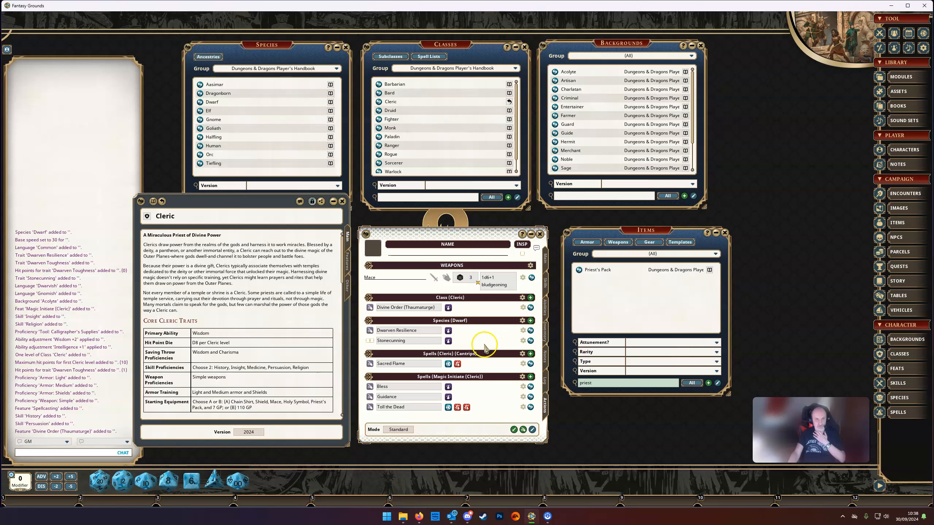
pyautogui.click(341, 202)
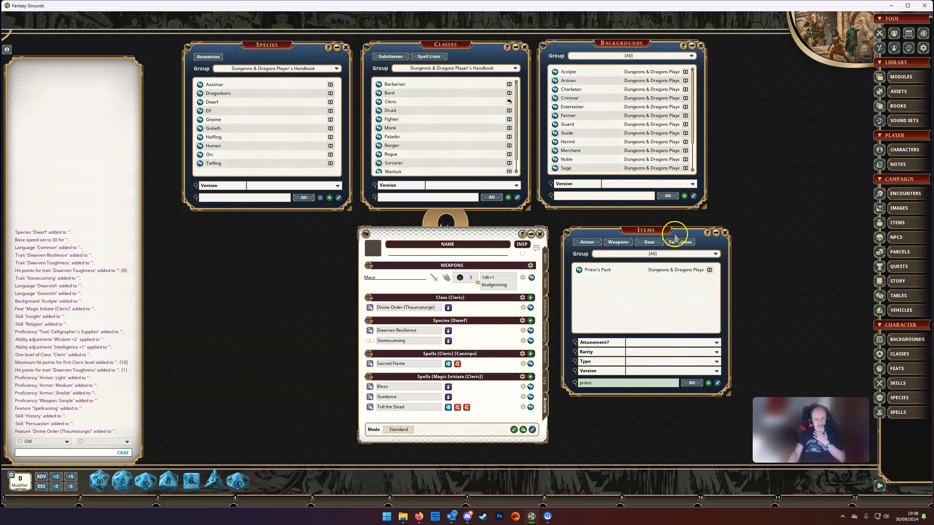
pyautogui.click(725, 233)
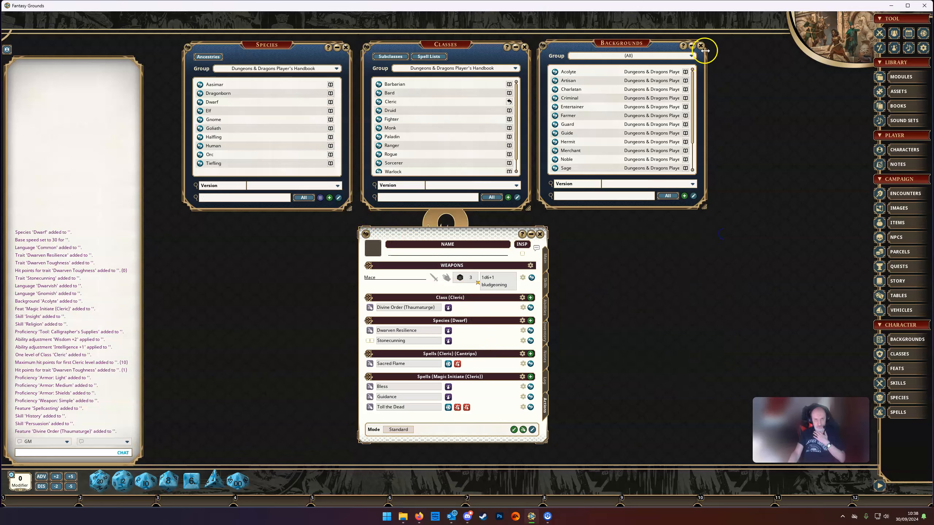
pyautogui.click(701, 48)
pyautogui.click(524, 47)
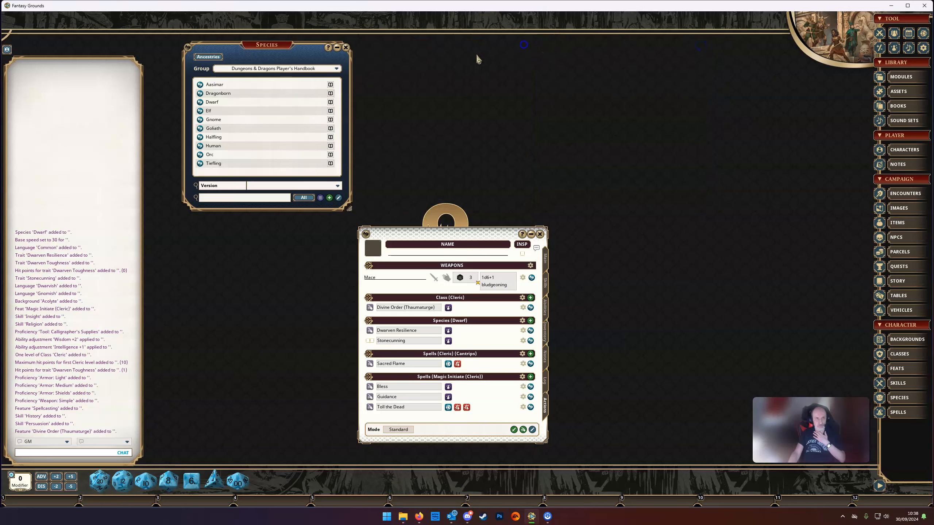
pyautogui.click(347, 48)
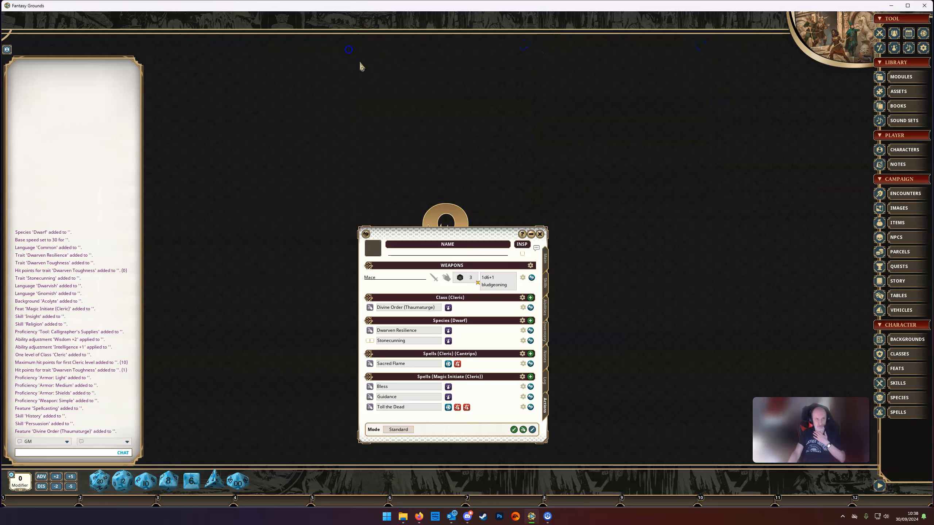
pyautogui.click(904, 419)
pyautogui.moveTo(710, 164); pyautogui.dragTo(642, 227)
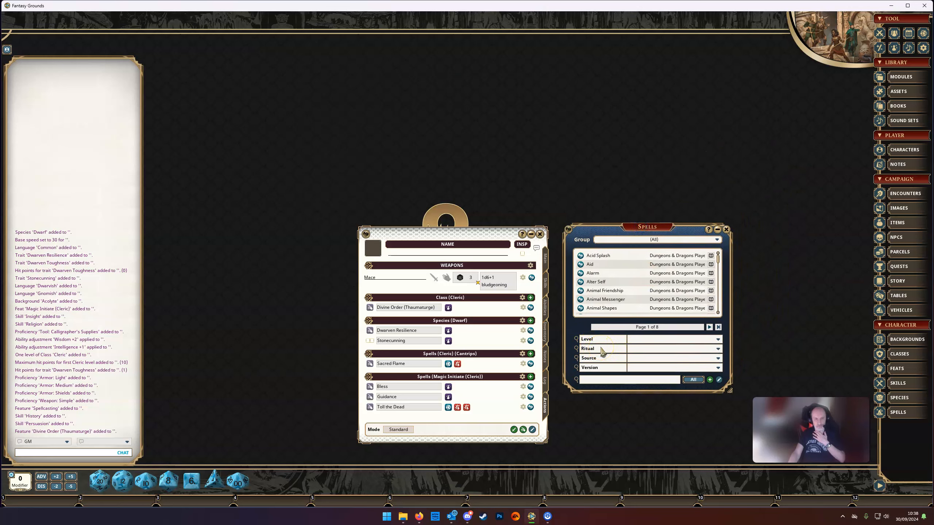
# Open the Cleric class record, review its feature progression, and open the Spellcasting feature's description beside the sheet.
pyautogui.click(900, 359)
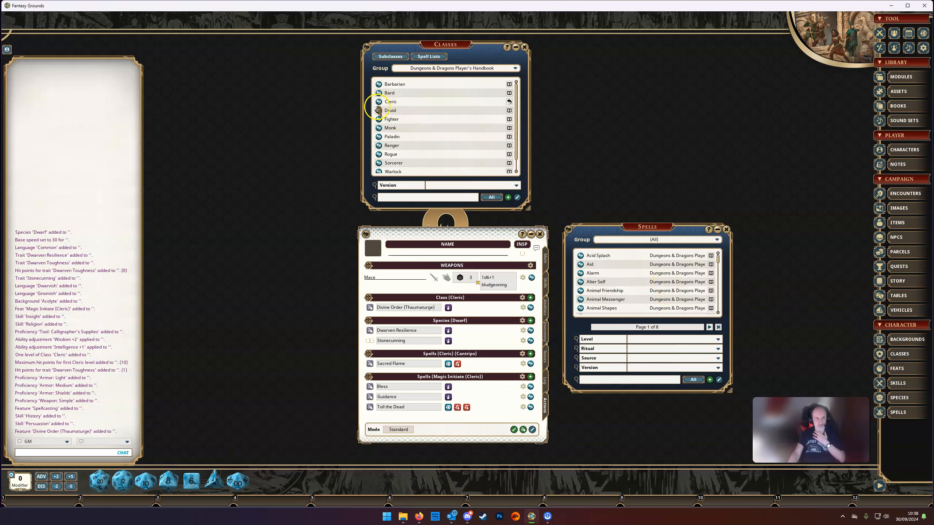
pyautogui.click(378, 103)
pyautogui.moveTo(271, 202); pyautogui.dragTo(259, 67)
pyautogui.scroll(-10, 217, 199)
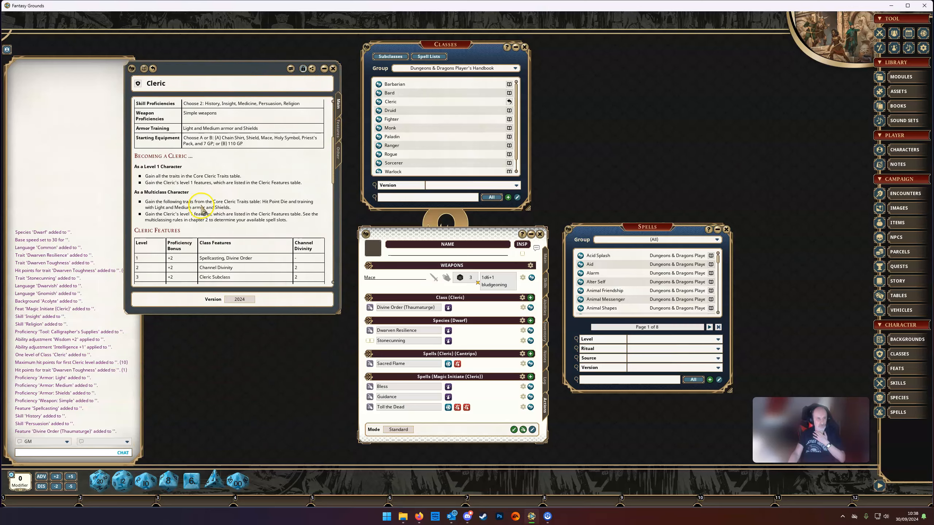
pyautogui.scroll(-5, 211, 211)
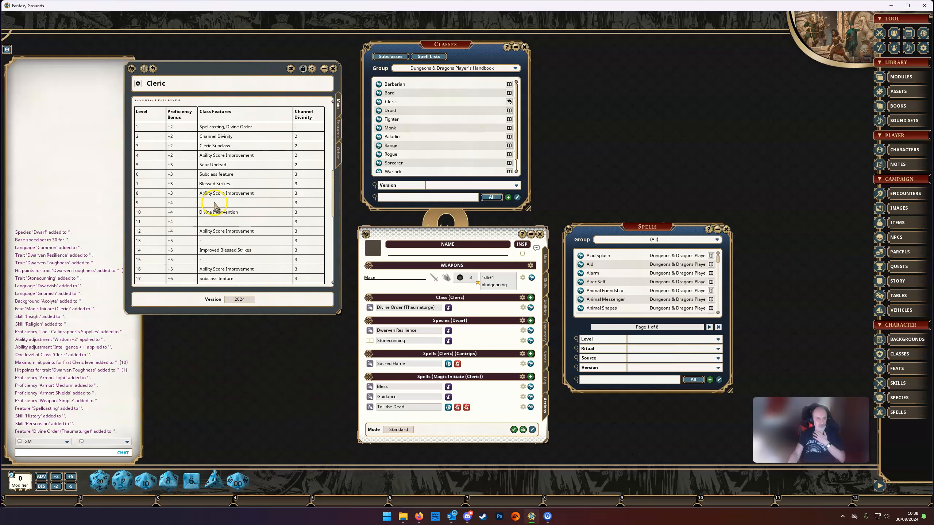
pyautogui.click(338, 127)
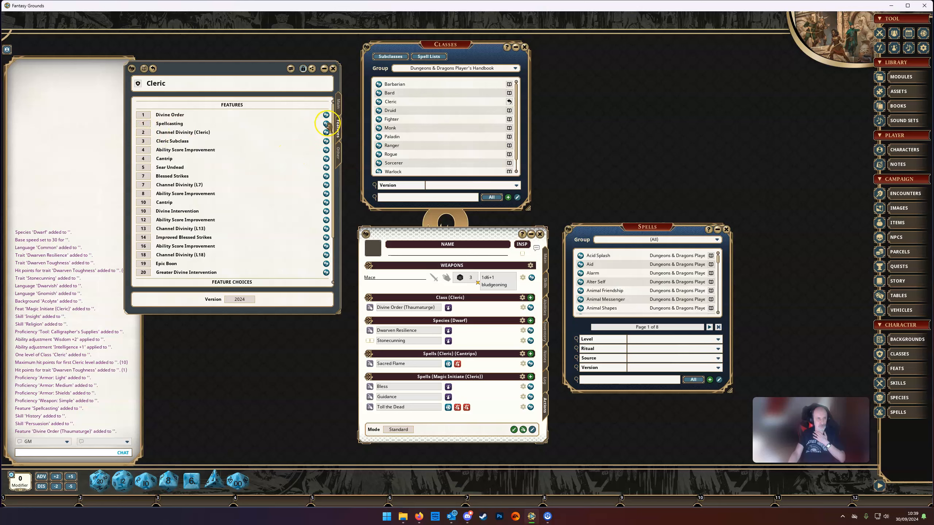
pyautogui.click(326, 124)
pyautogui.moveTo(463, 179); pyautogui.dragTo(236, 210)
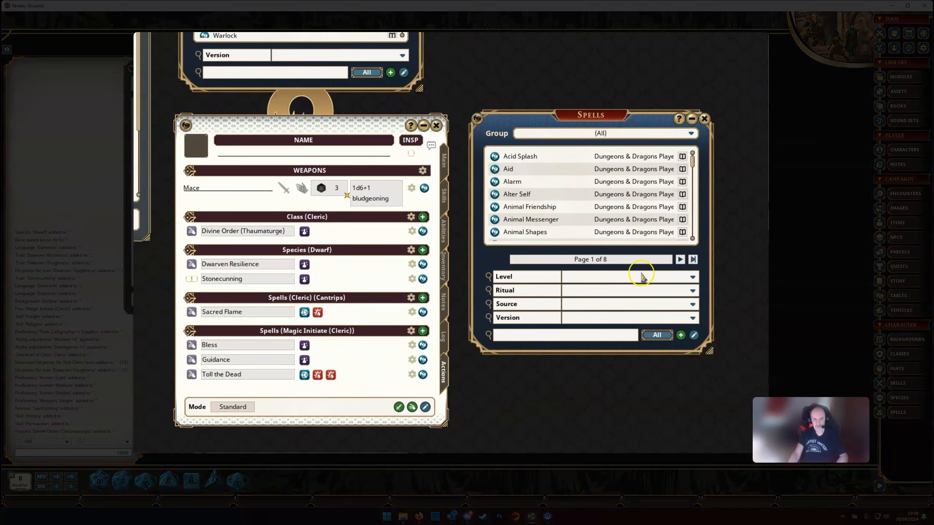
# Filter the spell list to level 0 spells with Cleric as the source and look through the cantrips.
pyautogui.click(644, 280)
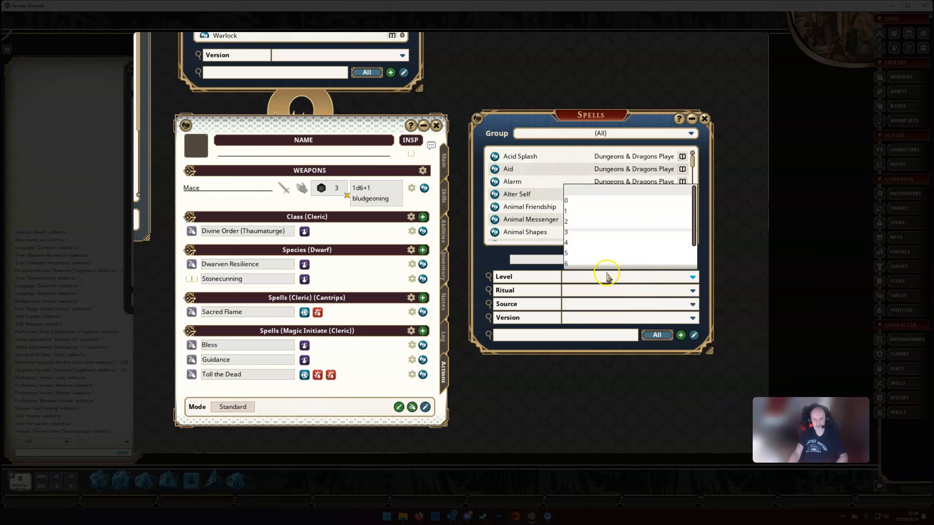
pyautogui.click(567, 201)
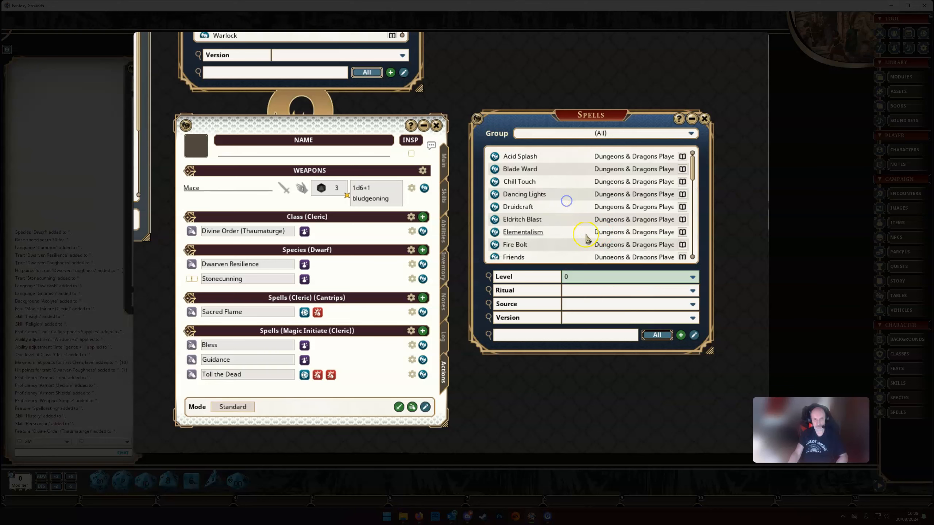
pyautogui.click(603, 305)
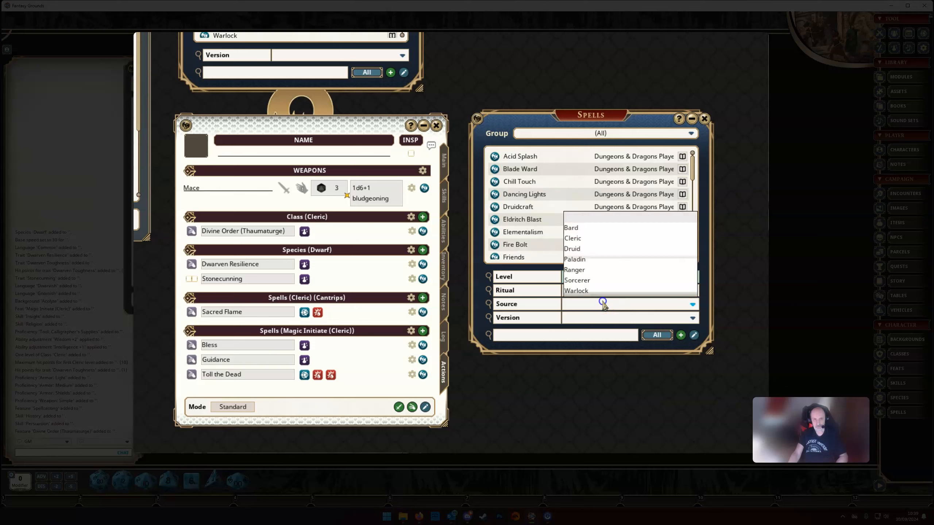
pyautogui.click(577, 239)
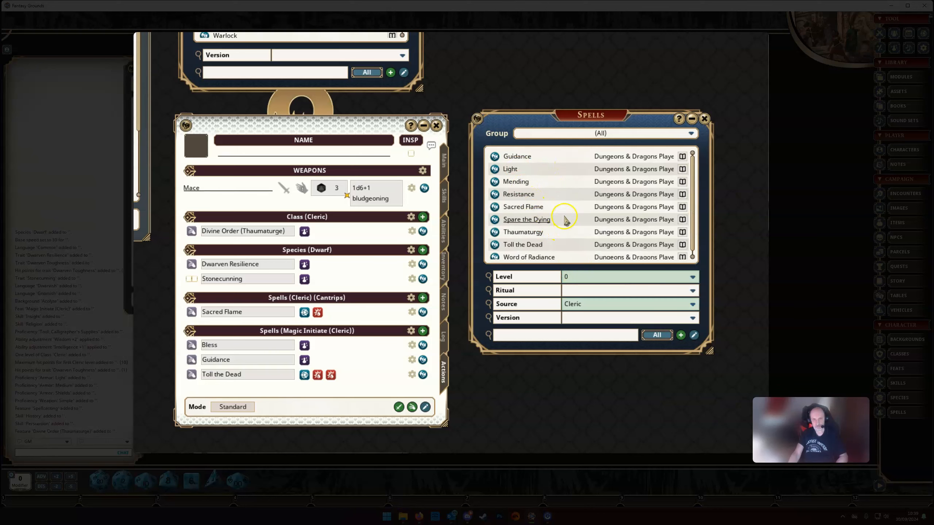
pyautogui.scroll(-1, 566, 220)
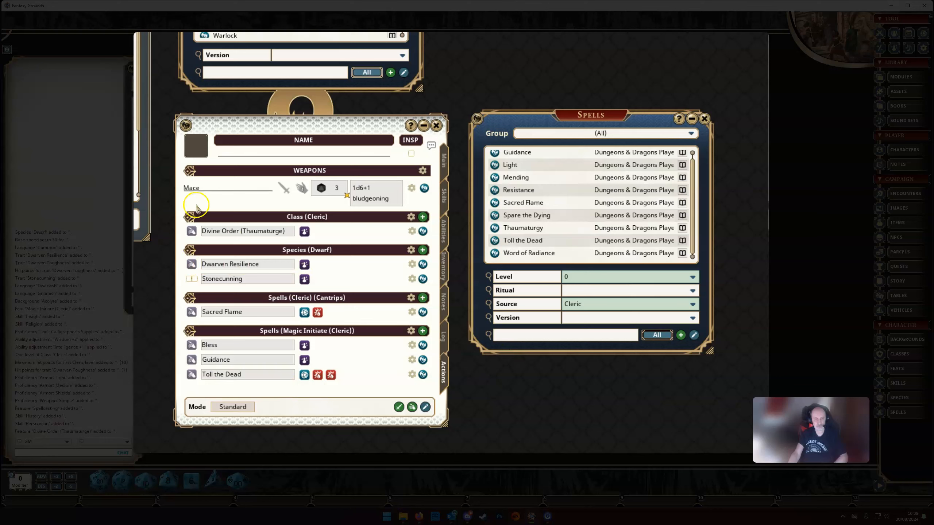
pyautogui.scroll(1, 557, 182)
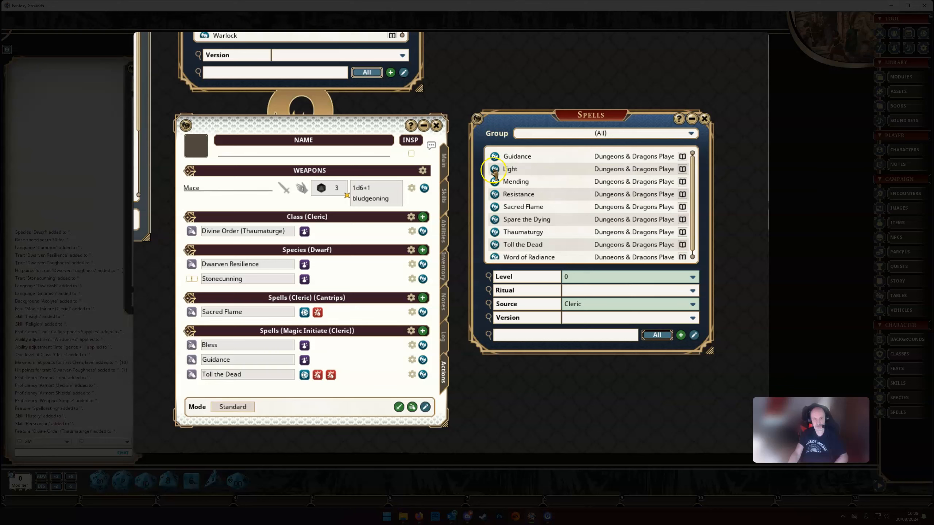
# Add the cantrips Light, Spare the Dying and Thaumaturgy to the character's Cleric cantrips.
pyautogui.moveTo(494, 170); pyautogui.dragTo(320, 311)
pyautogui.moveTo(271, 296); pyautogui.dragTo(271, 296)
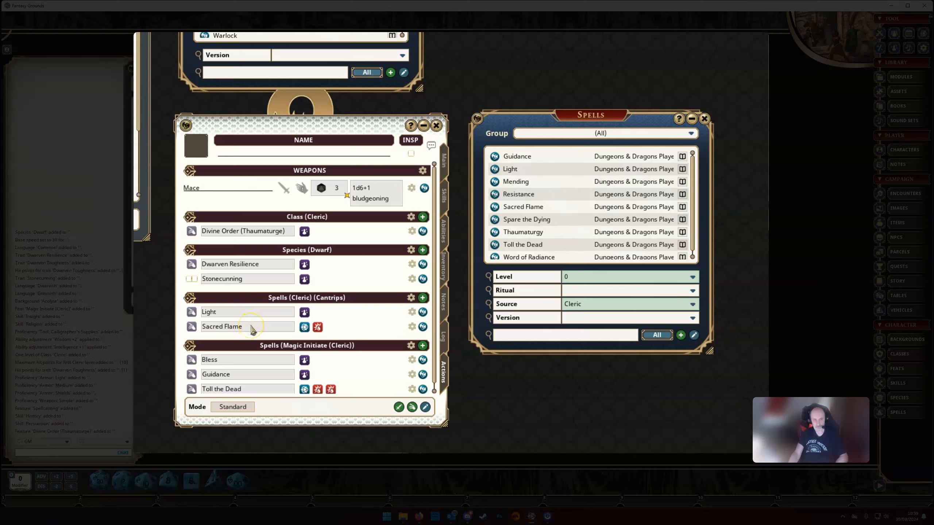
pyautogui.click(298, 300)
pyautogui.click(494, 231)
pyautogui.moveTo(496, 220); pyautogui.dragTo(305, 299)
pyautogui.click(492, 235)
pyautogui.moveTo(495, 233); pyautogui.dragTo(367, 306)
pyautogui.click(495, 245)
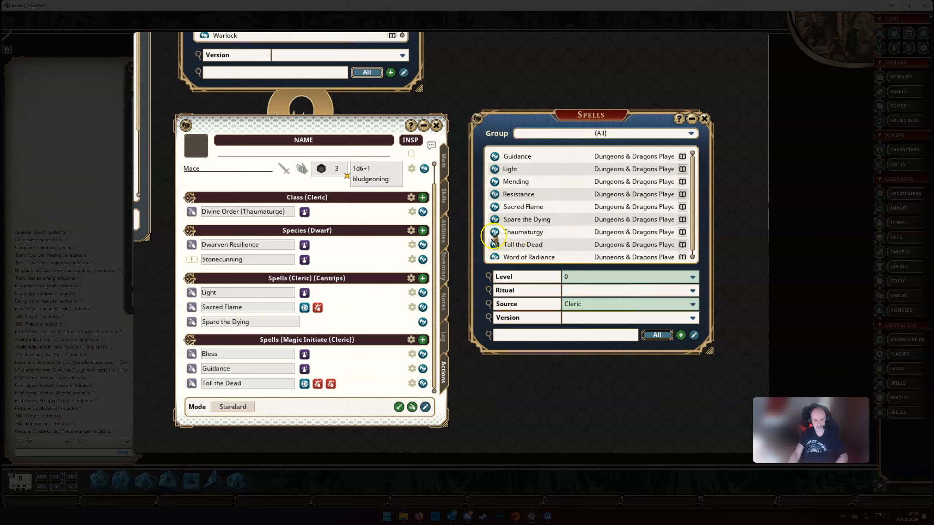
pyautogui.moveTo(486, 235)
pyautogui.mouseDown()
pyautogui.moveTo(282, 275)
pyautogui.moveTo(292, 282)
pyautogui.mouseUp()
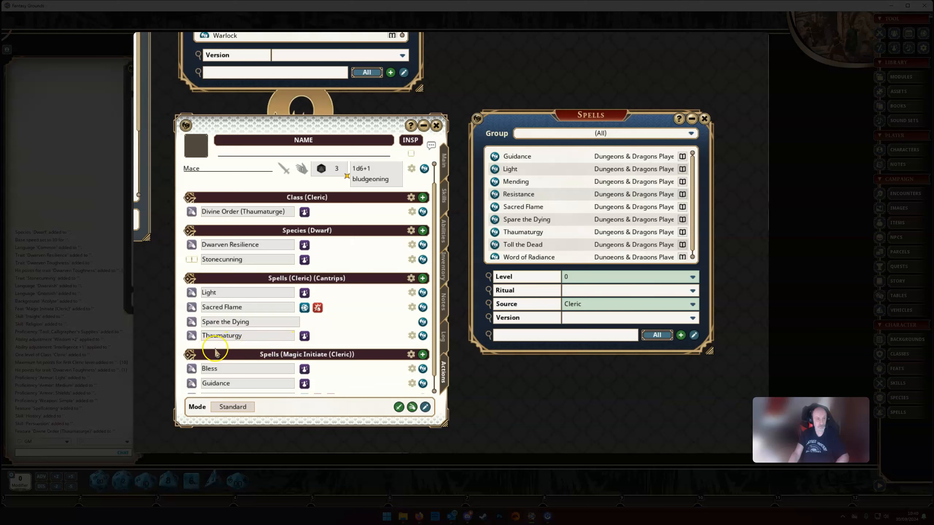
# Change the spell list's level filter to 1, keeping Cleric as the source.
pyautogui.click(626, 281)
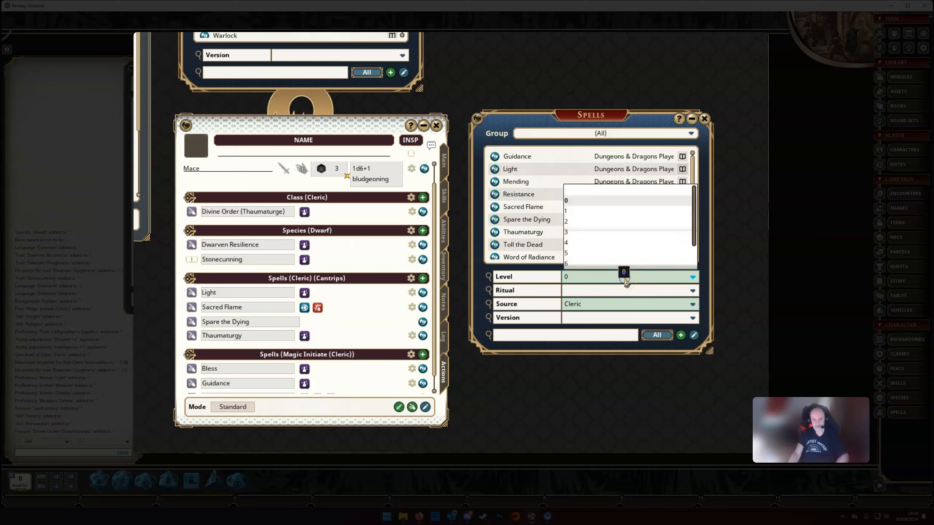
pyautogui.click(571, 214)
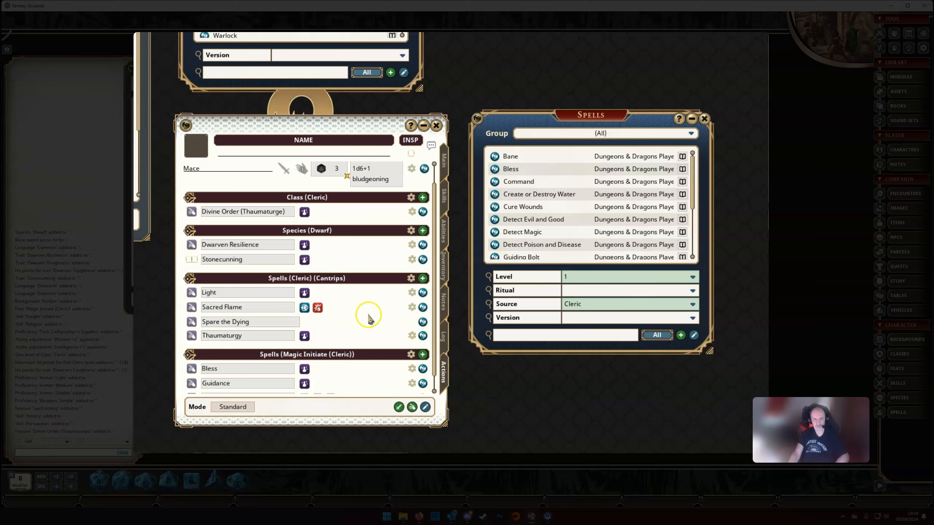
pyautogui.scroll(-1, 369, 317)
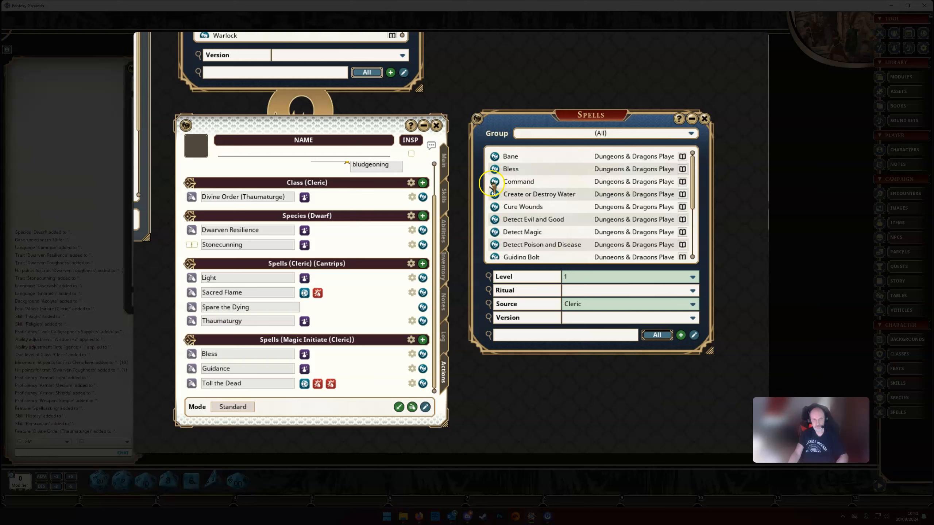
# Add Command, Detect Magic, Detect Poison and Disease, and Guiding Bolt to the character's level 1 Cleric spells.
pyautogui.moveTo(493, 183); pyautogui.dragTo(289, 268)
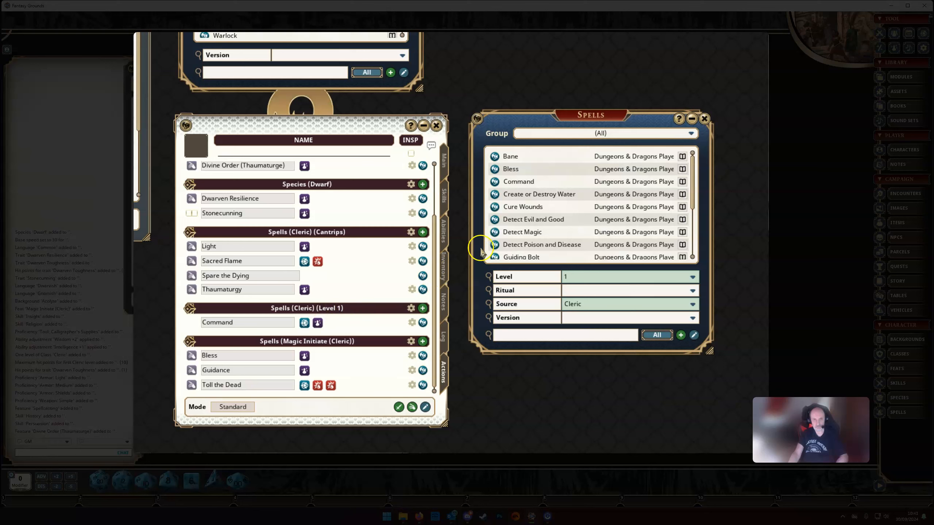
pyautogui.moveTo(496, 233); pyautogui.dragTo(315, 310)
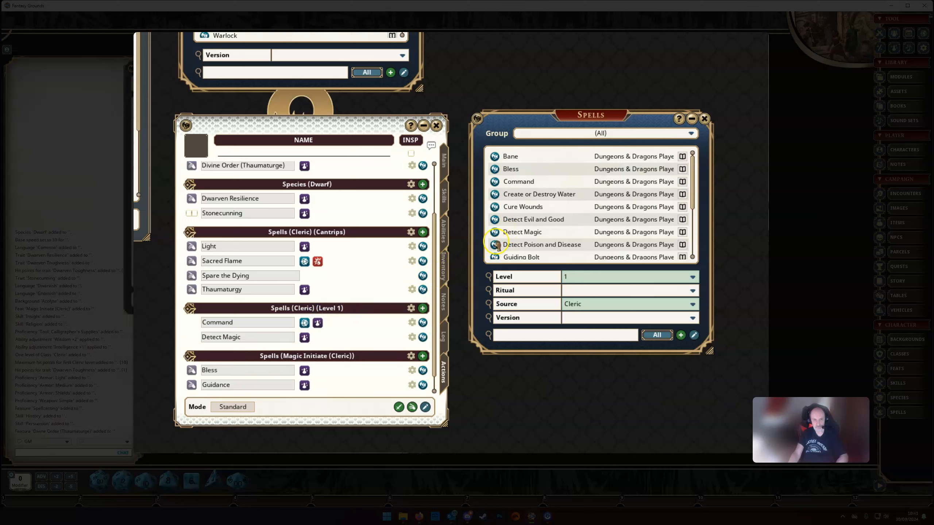
pyautogui.moveTo(496, 244); pyautogui.dragTo(325, 315)
pyautogui.scroll(-1, 534, 233)
pyautogui.scroll(-1, 534, 233)
pyautogui.moveTo(494, 230); pyautogui.dragTo(289, 311)
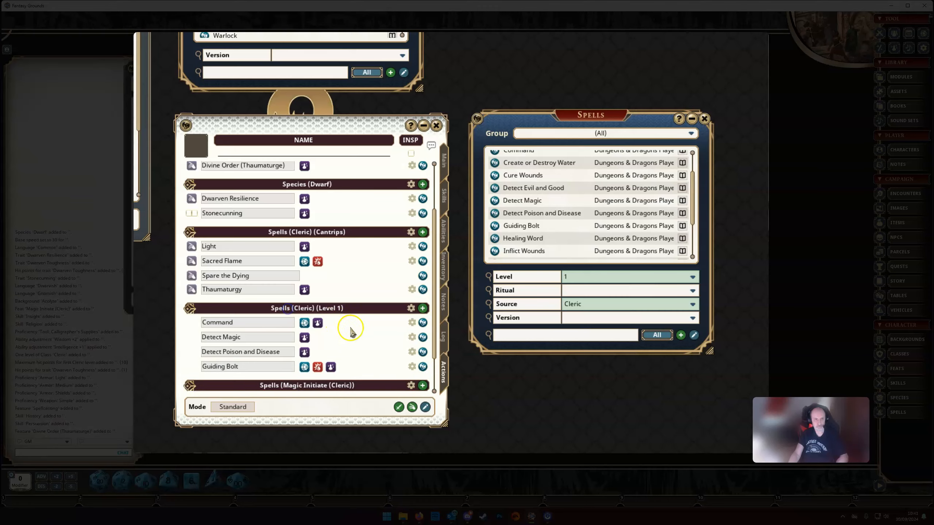
pyautogui.scroll(-2, 369, 344)
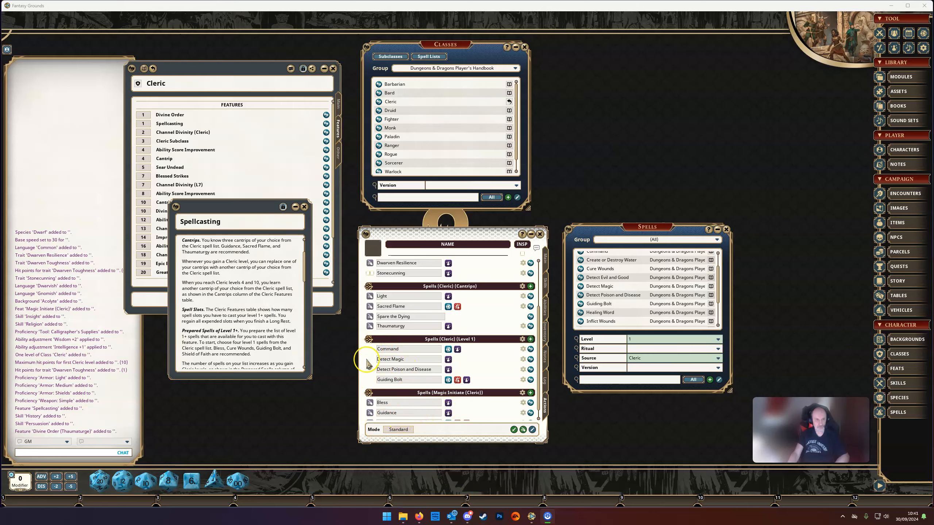
# Compare how the character's actions are listed in the Preparation, Combat and Standard modes.
pyautogui.click(399, 430)
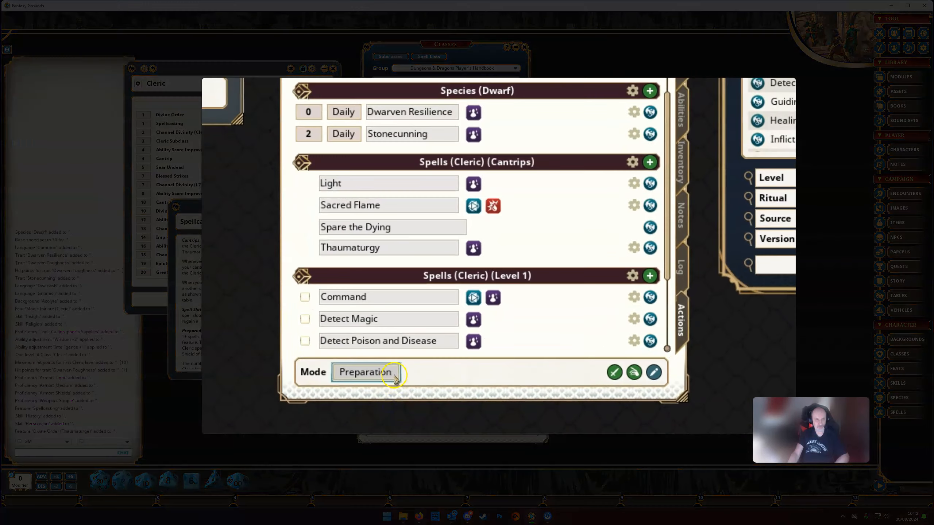
pyautogui.scroll(-1, 408, 353)
pyautogui.click(373, 373)
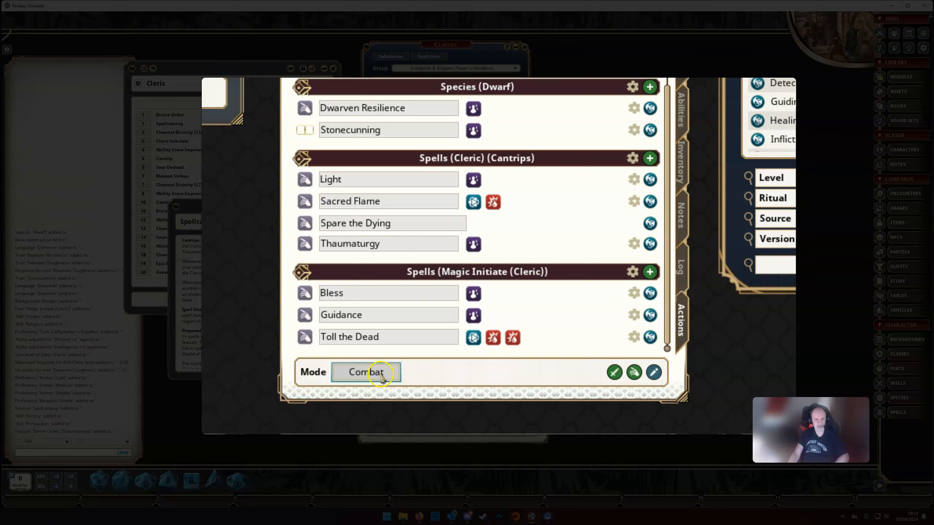
pyautogui.click(381, 375)
# In Preparation mode, mark Command, Detect Magic, Detect Poison and Disease, and Guiding Bolt as prepared, and show the actions in Combat mode.
pyautogui.click(381, 375)
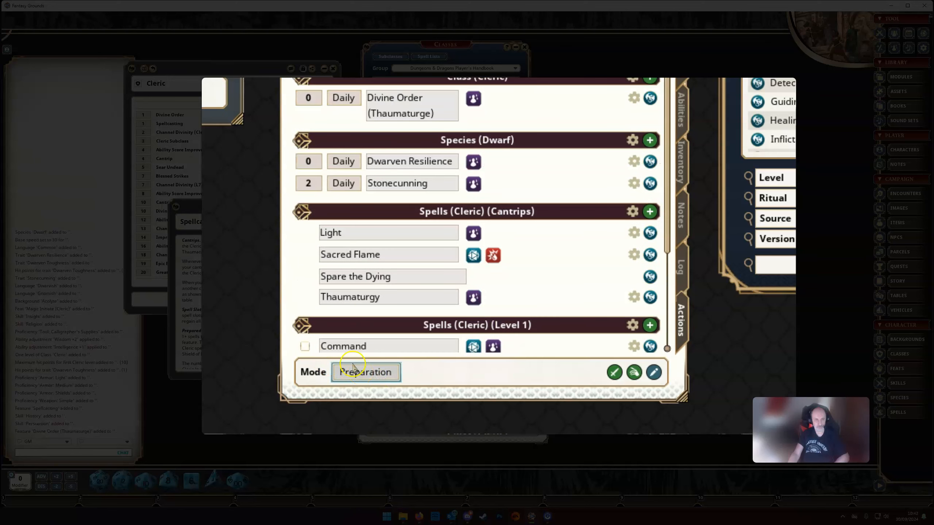
pyautogui.scroll(-5, 333, 244)
pyautogui.scroll(-1, 335, 208)
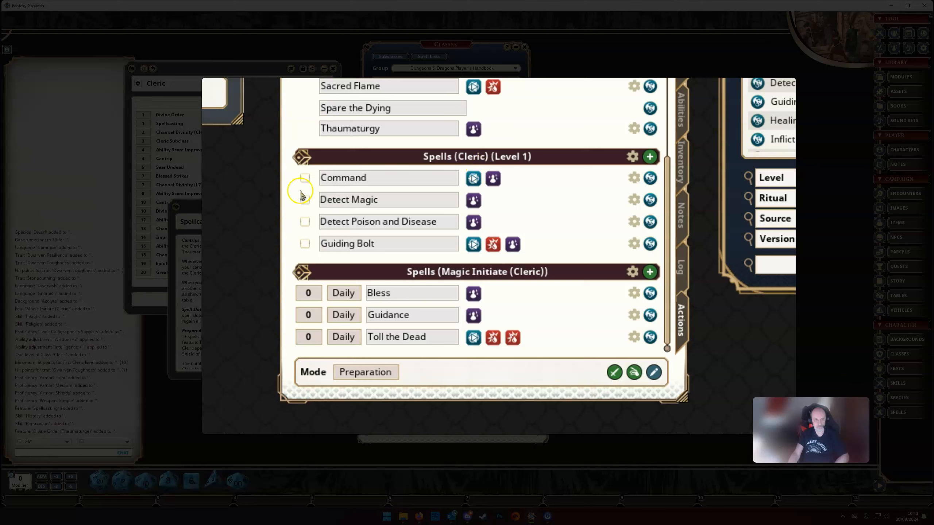
pyautogui.click(305, 178)
pyautogui.click(305, 200)
pyautogui.click(303, 221)
pyautogui.click(305, 244)
pyautogui.click(365, 372)
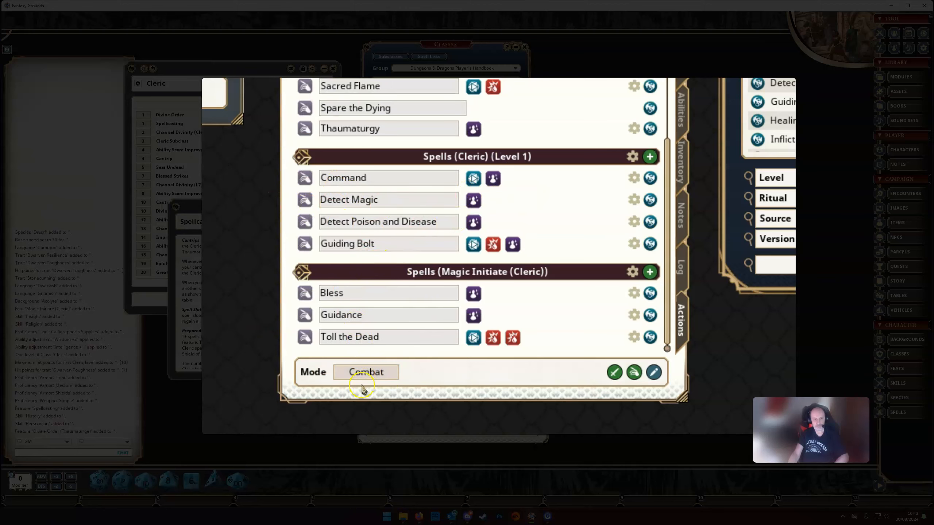
pyautogui.scroll(3, 407, 330)
pyautogui.scroll(5, 428, 294)
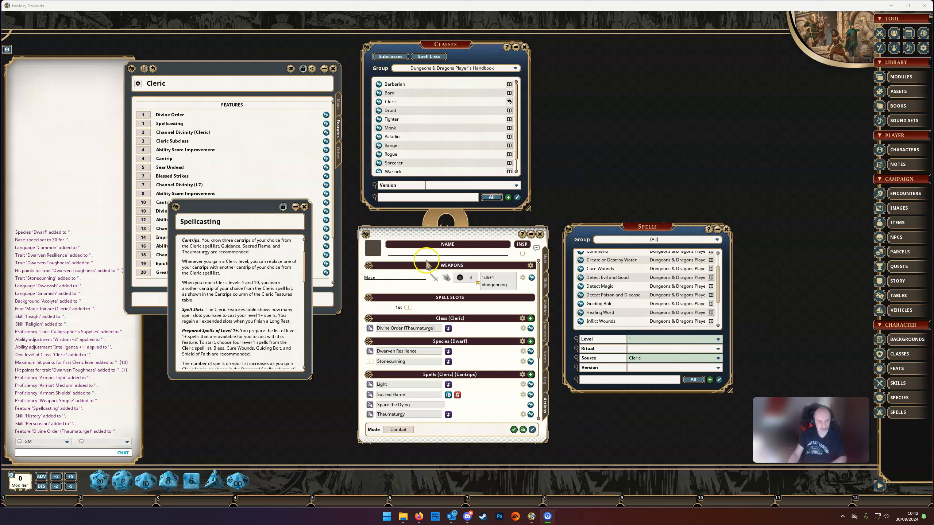
# Name the character "Bob the Cleric".
pyautogui.click(445, 254)
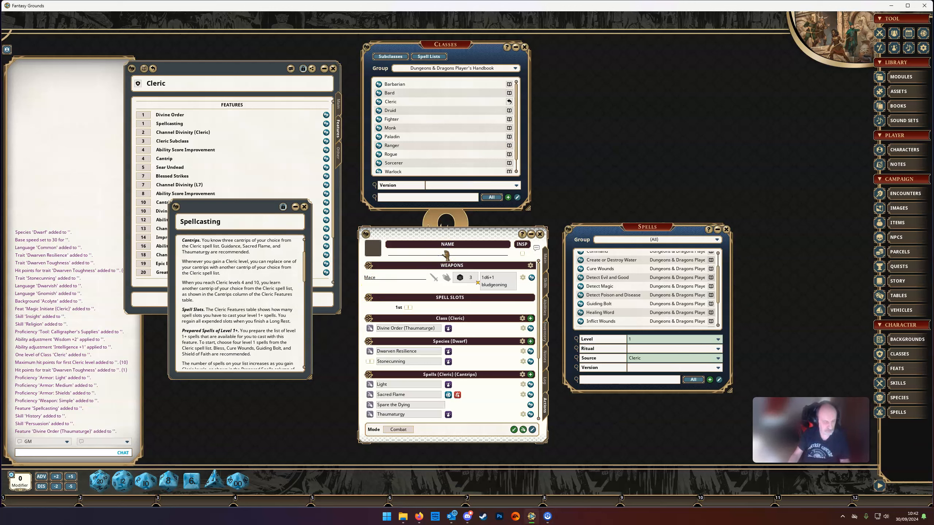
pyautogui.press('shift')
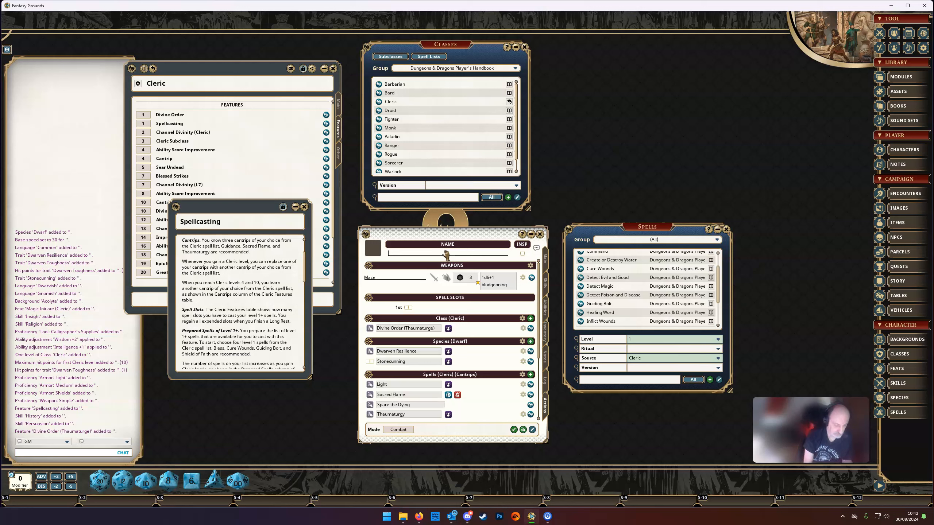
pyautogui.write('B')
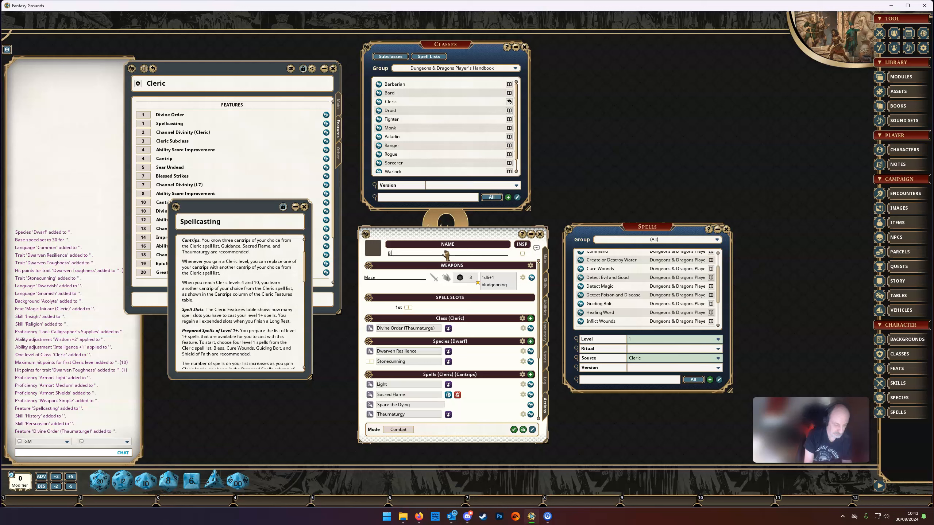
pyautogui.write('ob the Cleric')
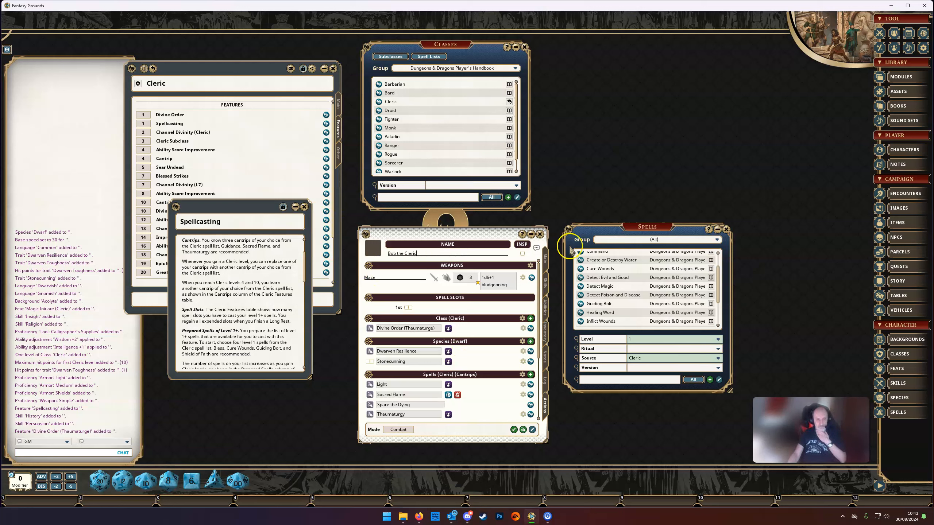
# Give the character a portrait of a red-haired figure in blue on a green background from the portrait library.
pyautogui.click(373, 249)
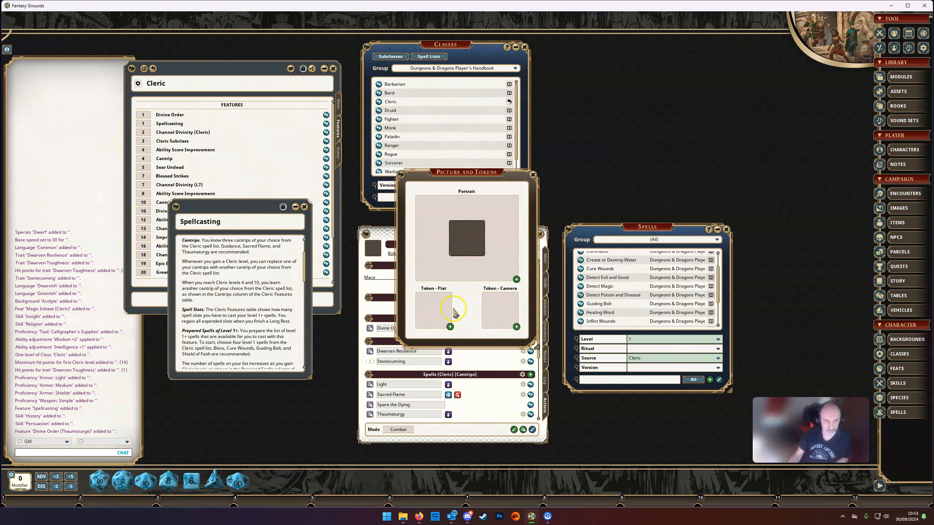
pyautogui.click(517, 282)
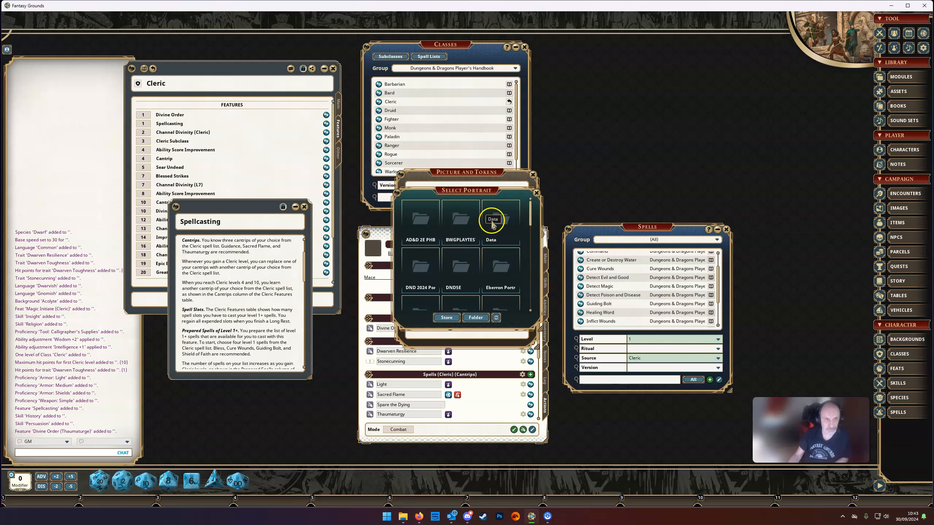
pyautogui.scroll(-4, 478, 236)
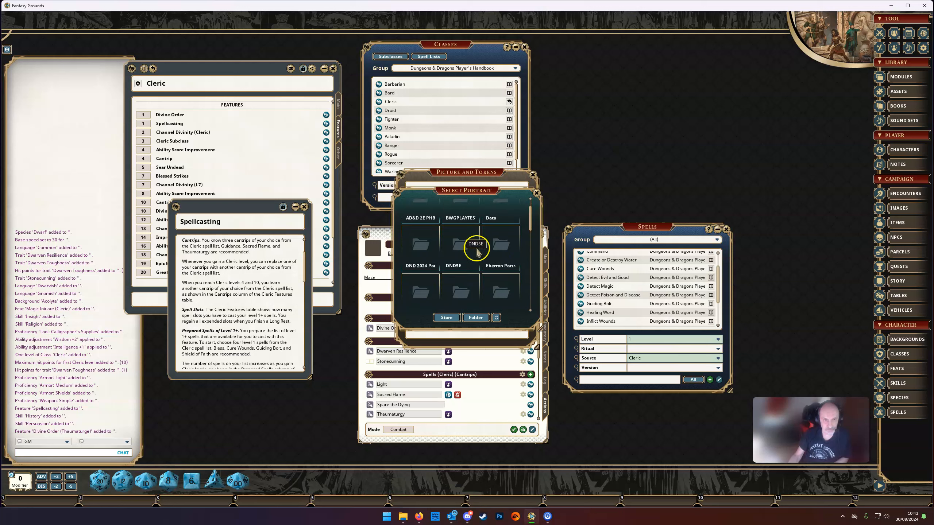
pyautogui.scroll(-1, 478, 254)
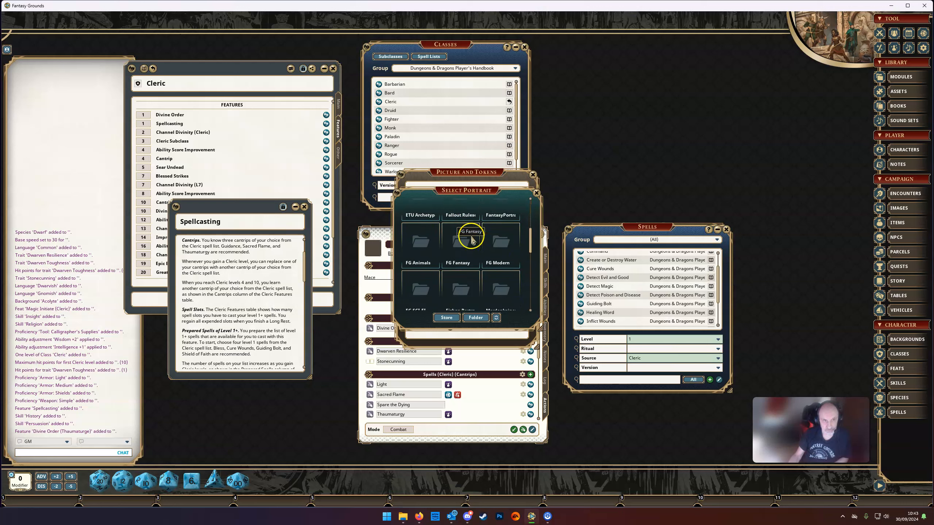
pyautogui.scroll(-5, 472, 253)
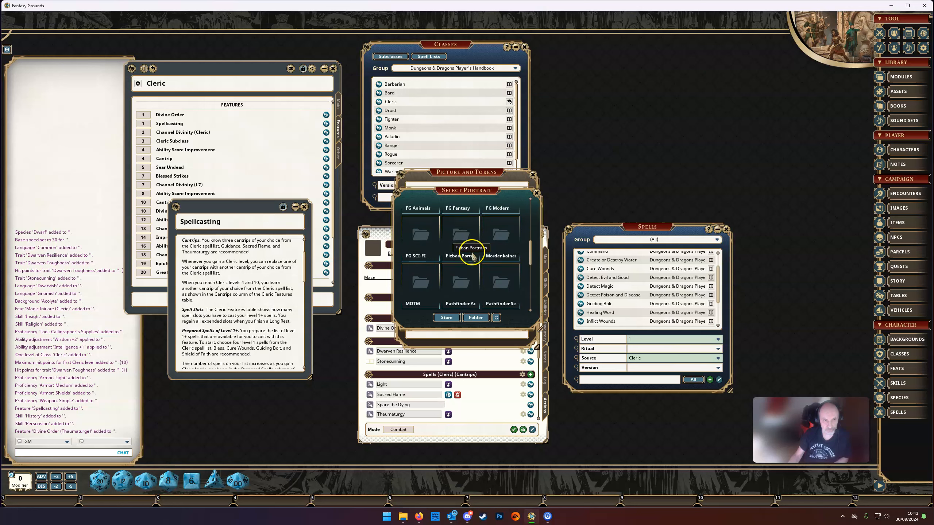
pyautogui.scroll(-4, 474, 255)
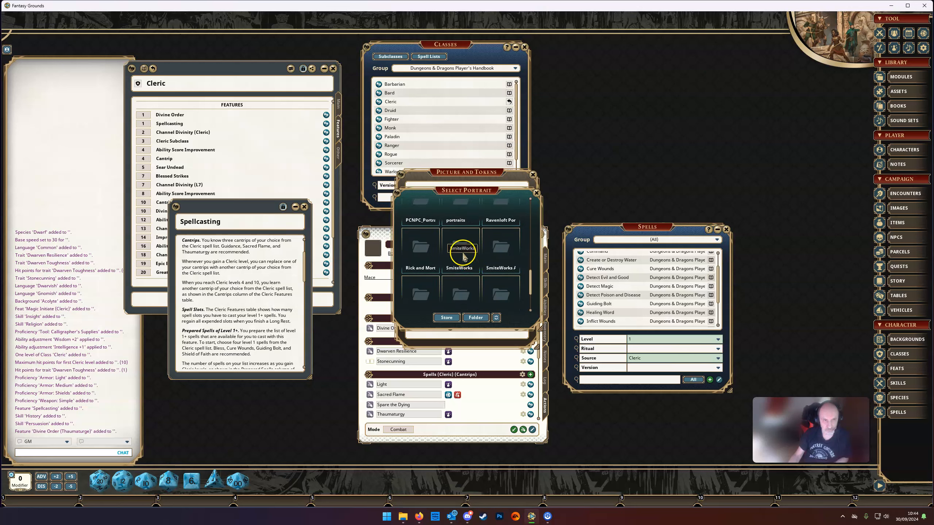
pyautogui.click(466, 282)
pyautogui.scroll(-2, 477, 274)
pyautogui.click(478, 274)
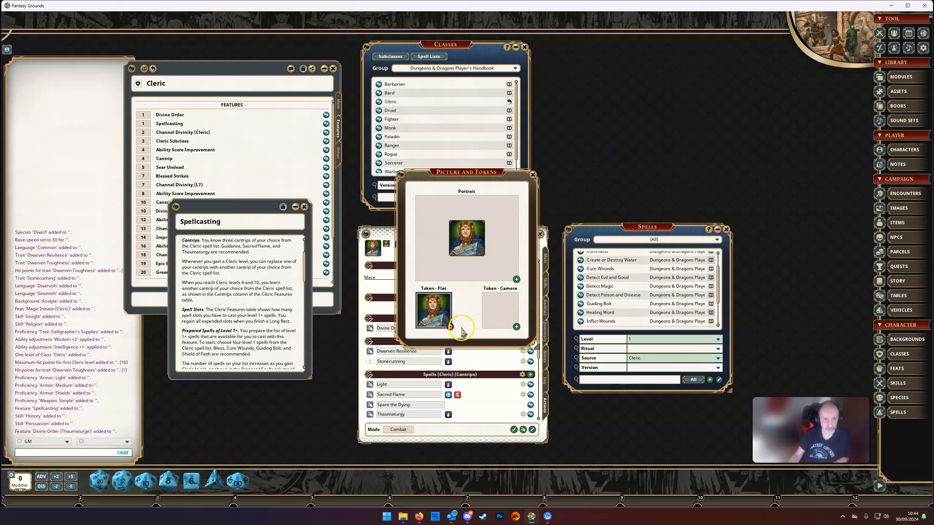
# Search the token assets for "Dwarf Cleric" and assign the white-haired female dwarf cleric as the character's flat token.
pyautogui.click(898, 92)
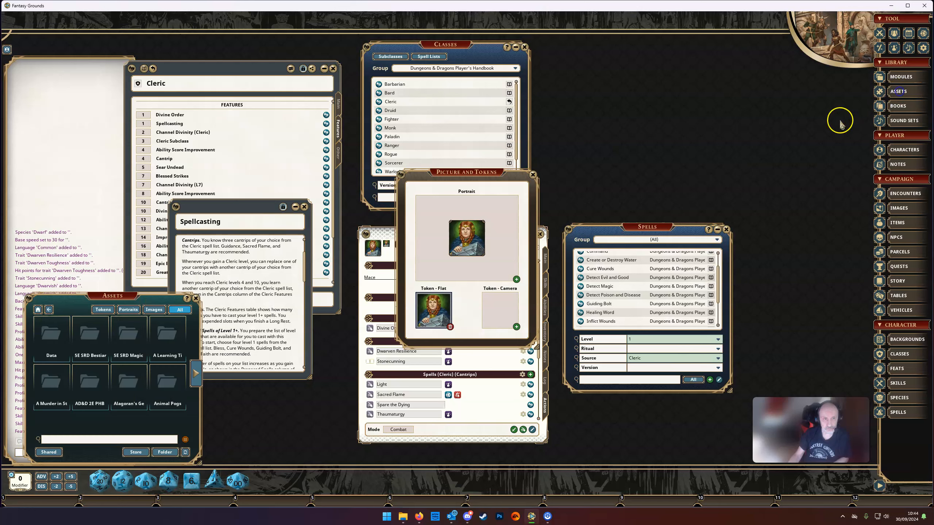
pyautogui.click(103, 310)
pyautogui.click(95, 439)
pyautogui.write('D')
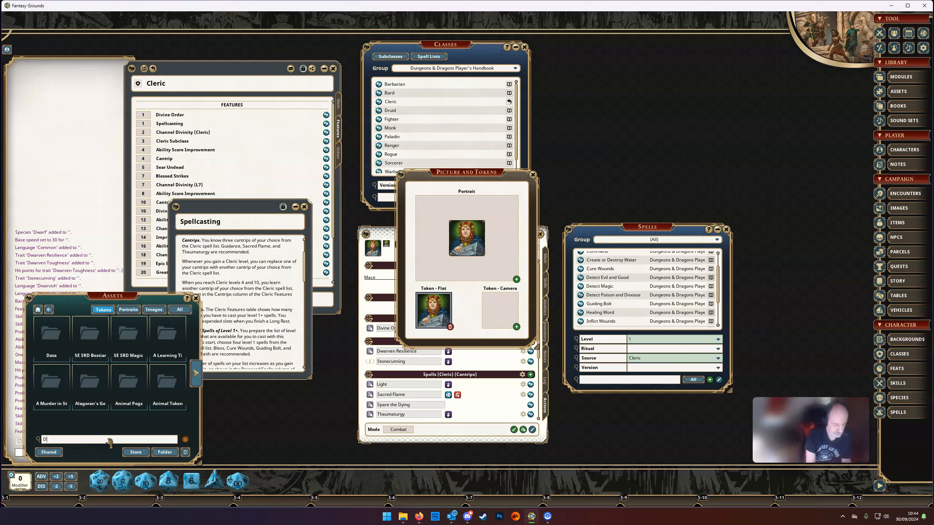
pyautogui.write('warf Cleric')
pyautogui.press('Return')
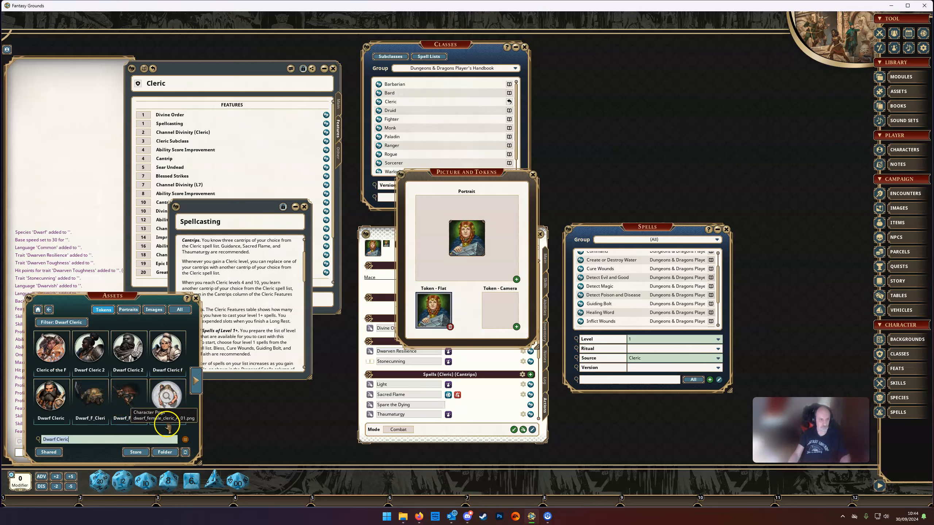
pyautogui.moveTo(166, 355); pyautogui.dragTo(433, 311)
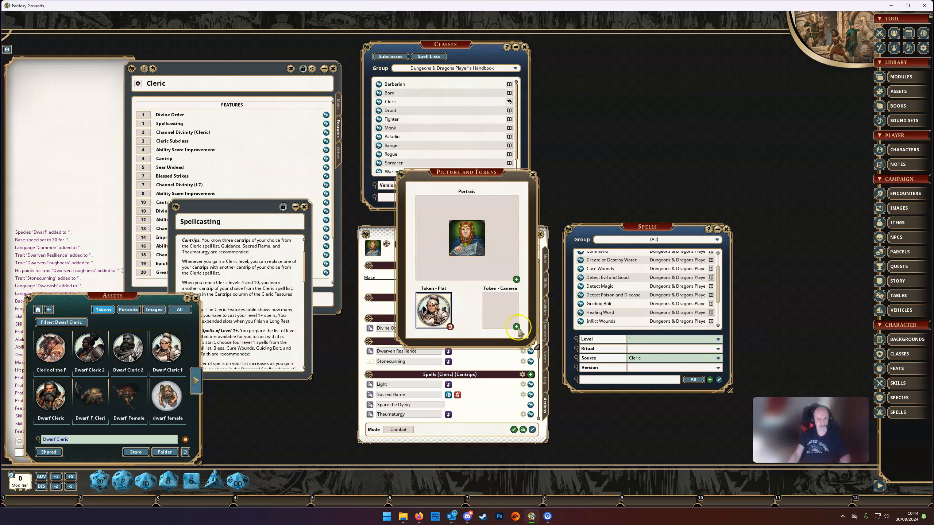
# Search the image assets for "Dwarf Cleric" and assign the second result, an armoured dwarf with a hammer, as the camera token.
pyautogui.click(154, 309)
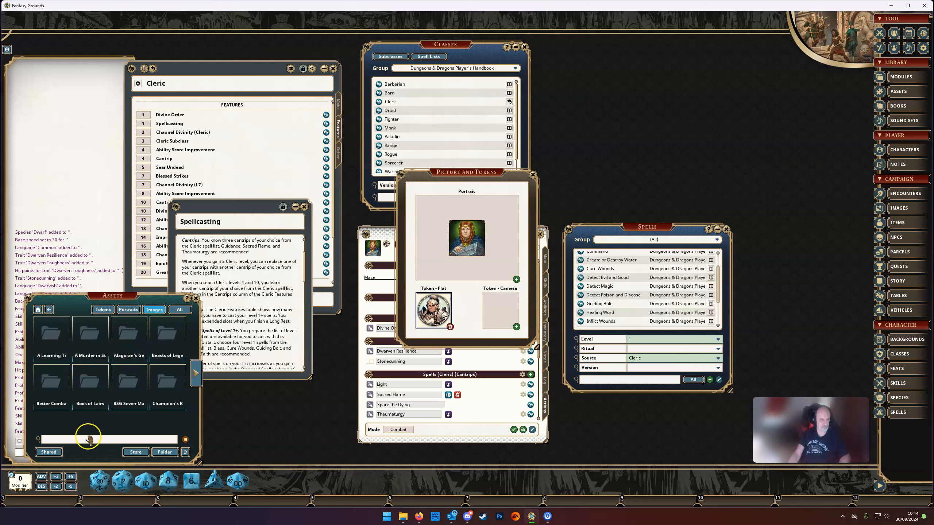
pyautogui.write('Dwa')
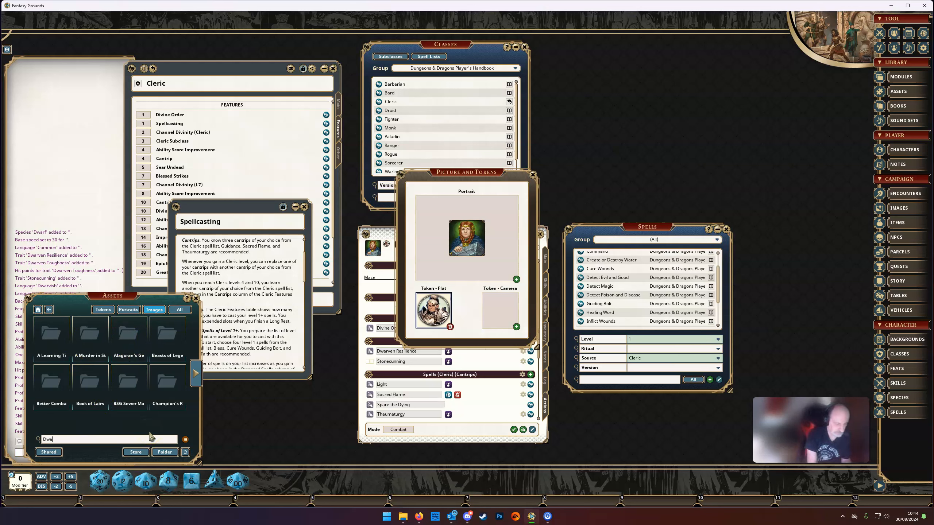
pyautogui.write('rf Cle')
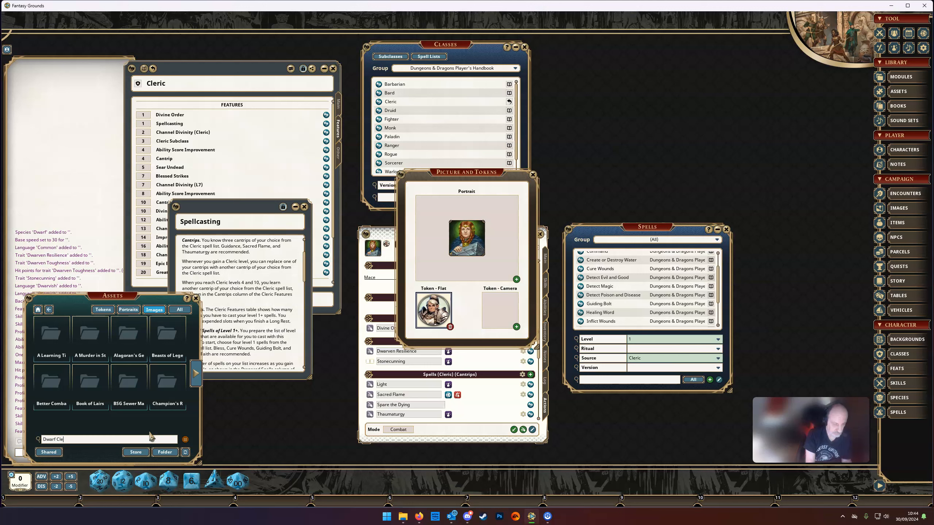
pyautogui.write('ric')
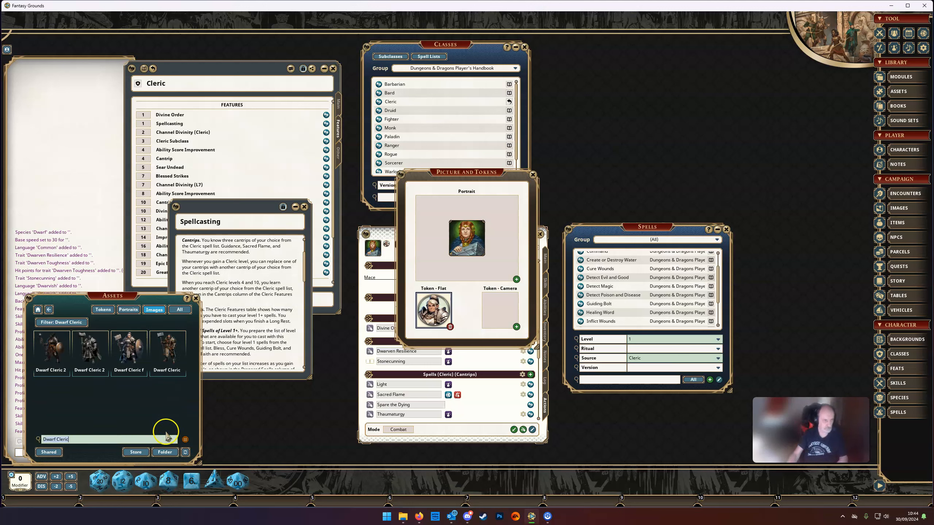
pyautogui.moveTo(93, 350); pyautogui.dragTo(502, 311)
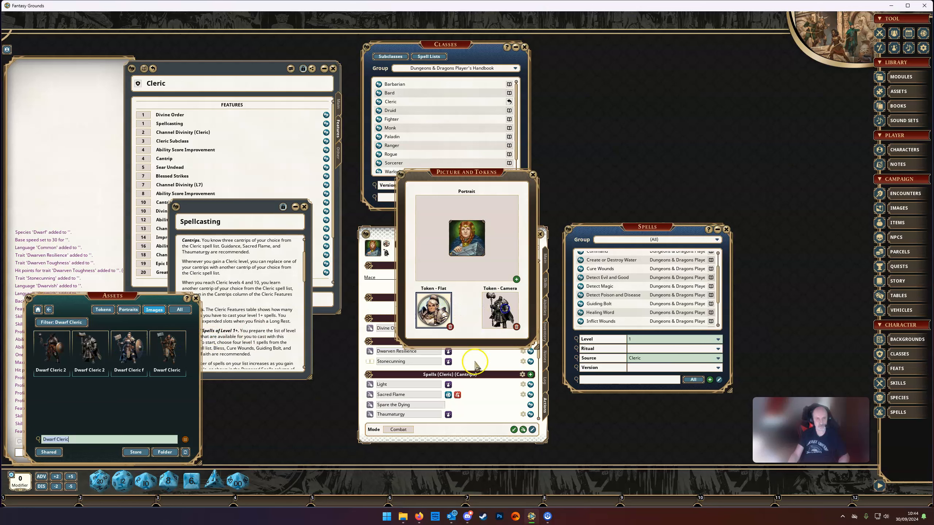